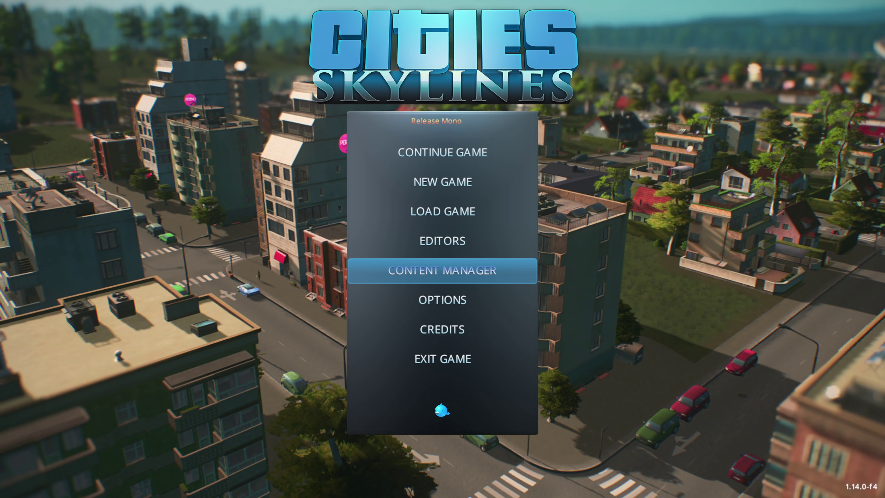
# Look through the installed mods in the Content Manager and close it.
pyautogui.click(442, 271)
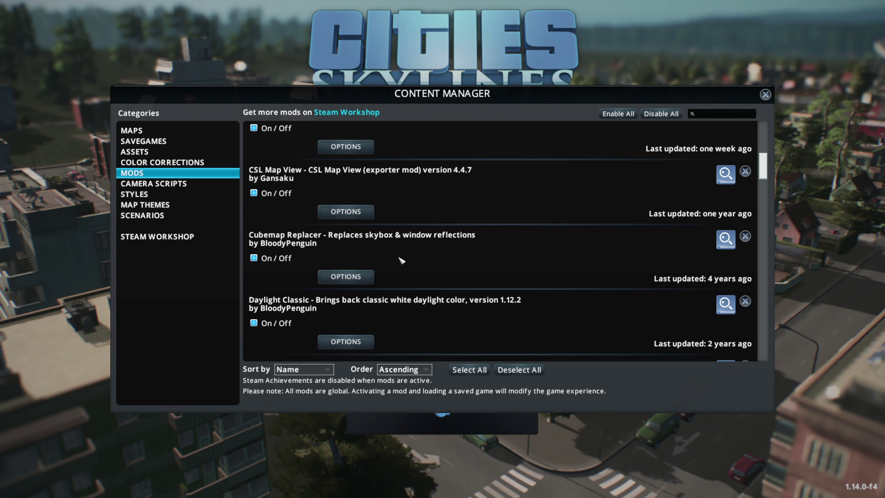
pyautogui.scroll(-5, 469, 287)
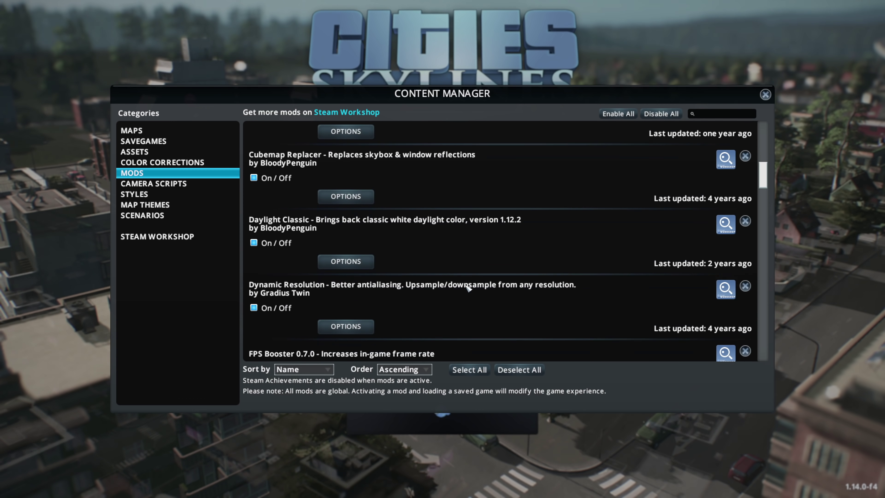
pyautogui.moveTo(760, 185); pyautogui.dragTo(769, 260)
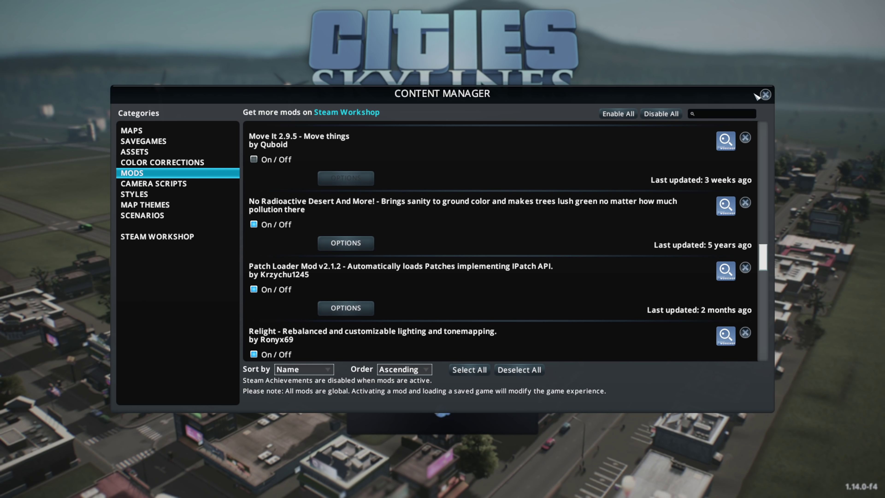
pyautogui.click(765, 94)
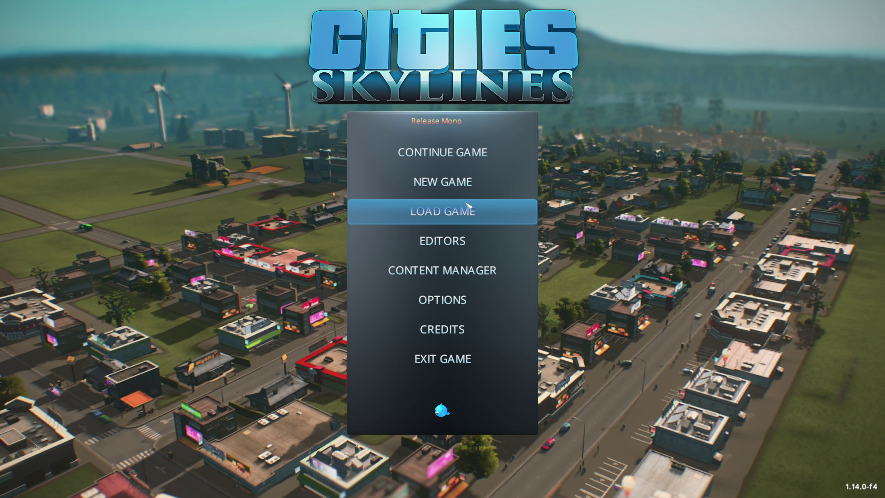
# Start a new Park asset in the Asset Editor using the built-in Tropical theme.
pyautogui.click(446, 240)
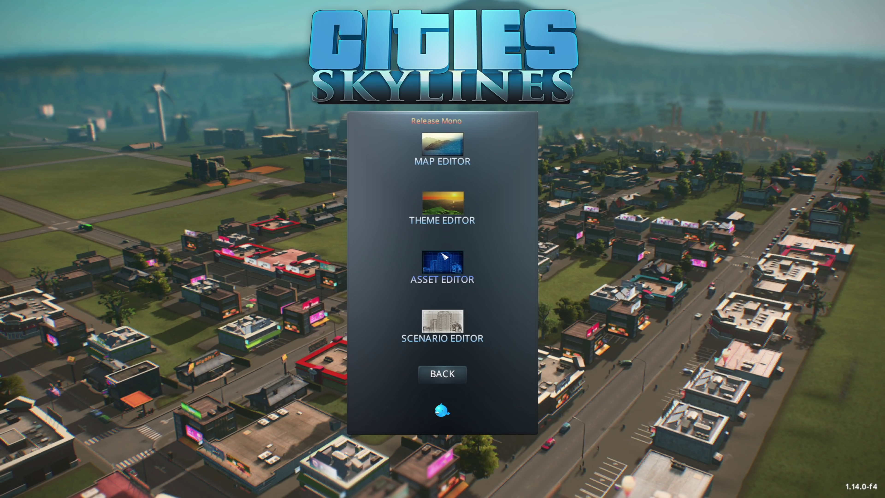
pyautogui.click(439, 261)
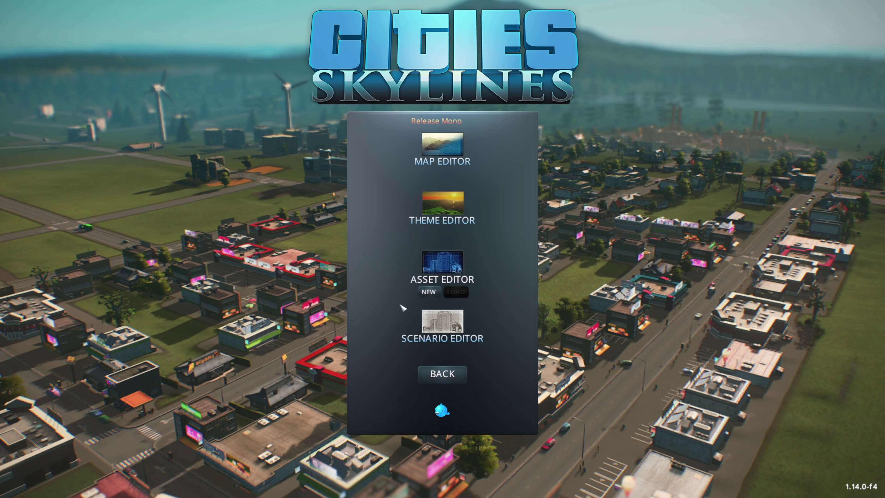
pyautogui.click(430, 289)
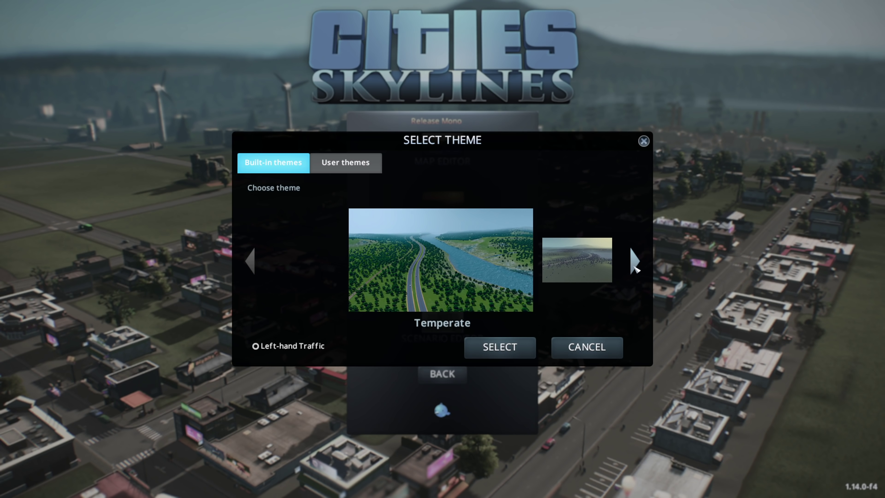
pyautogui.click(635, 262)
pyautogui.click(636, 261)
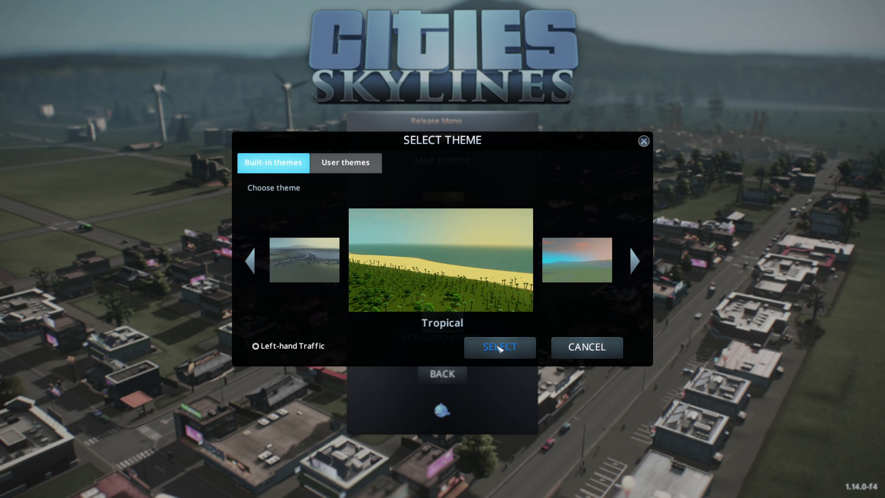
pyautogui.click(499, 348)
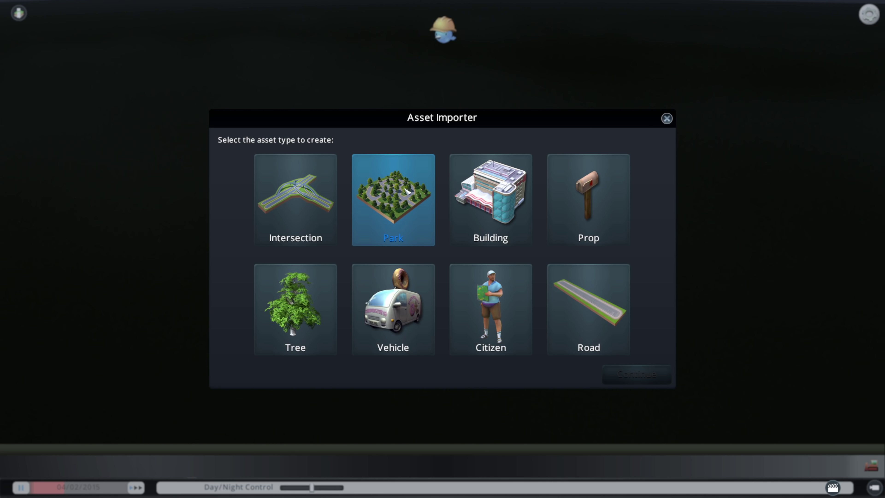
pyautogui.click(407, 191)
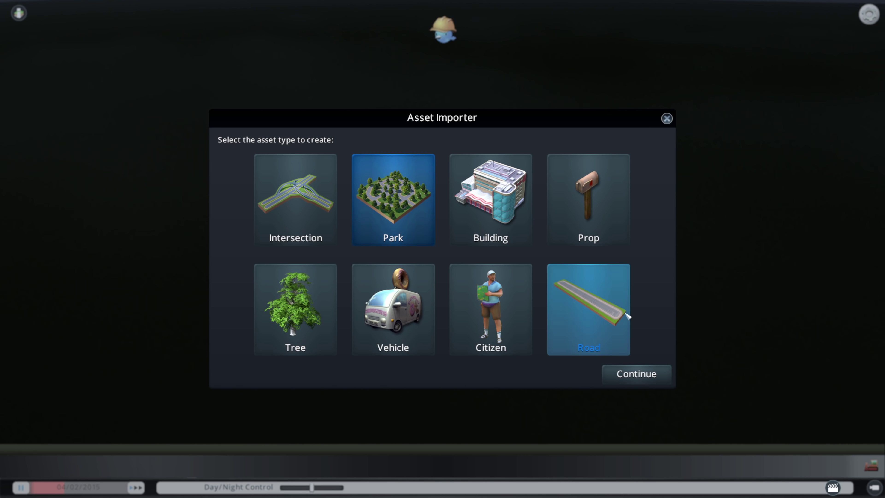
pyautogui.click(643, 376)
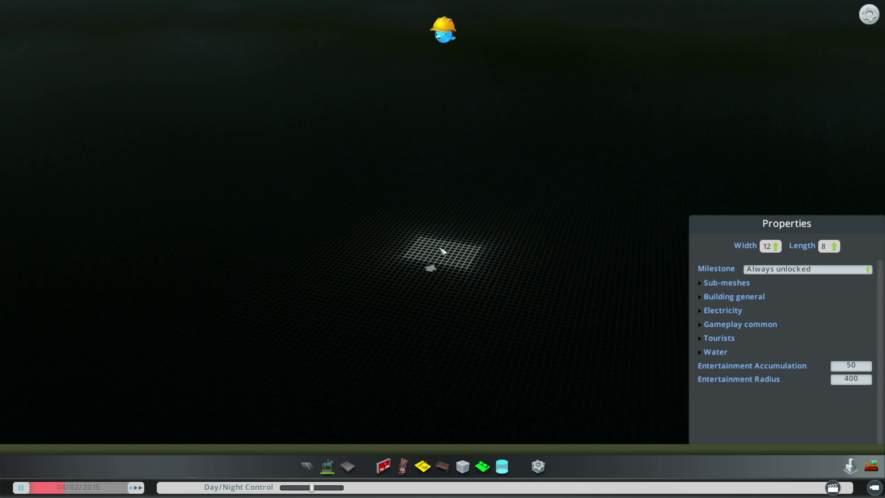
# Load the third saved Ultimate Eyecandy preset, Tutoria, and close the mod's settings.
pyautogui.hotkey('shift', 'u')
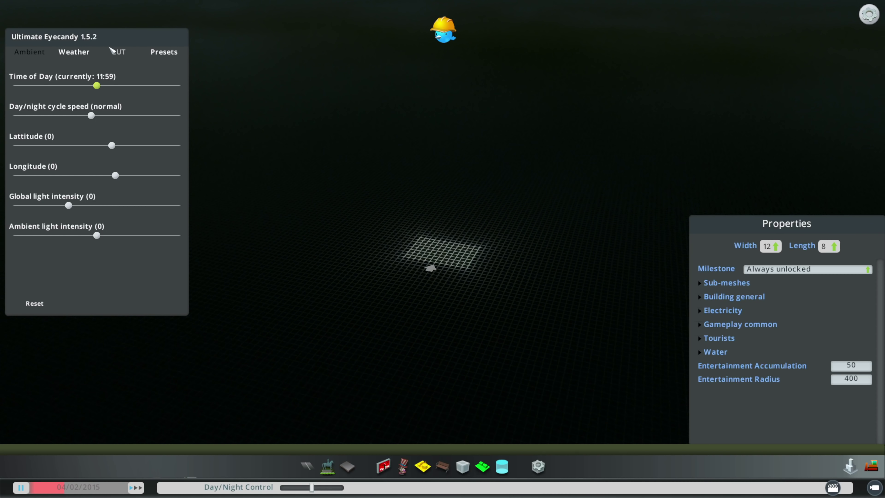
pyautogui.click(165, 53)
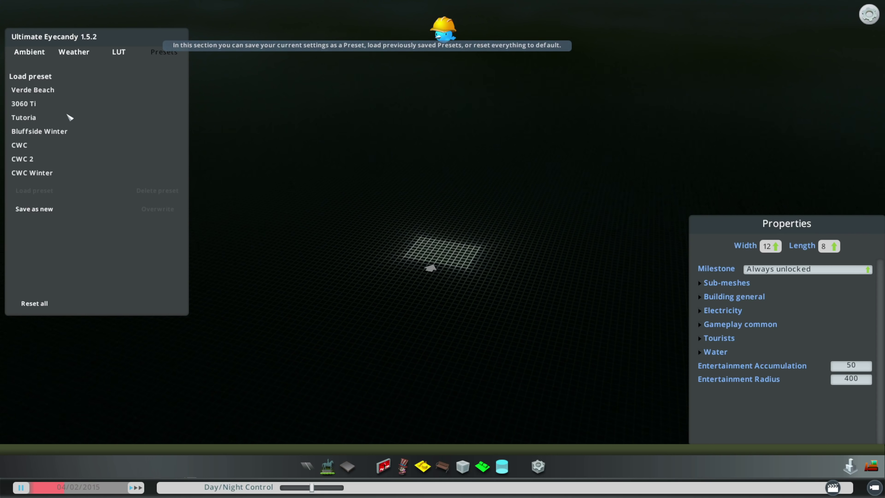
pyautogui.click(29, 117)
pyautogui.click(49, 192)
pyautogui.click(27, 53)
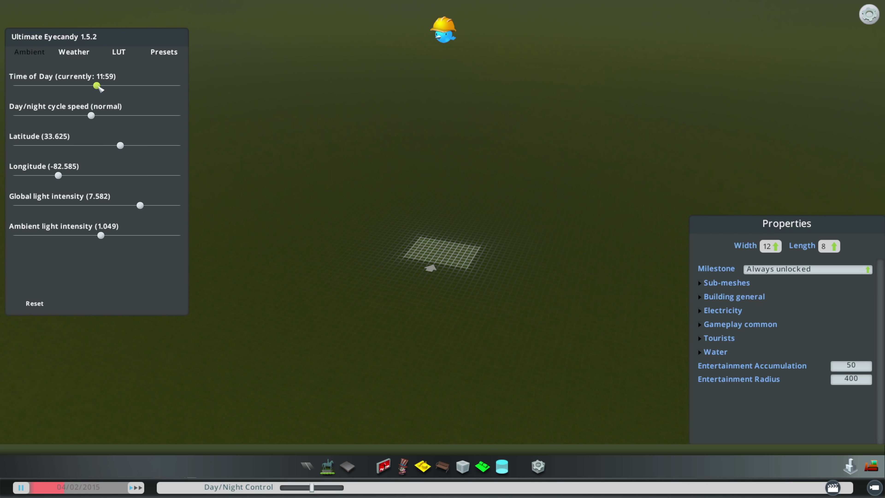
pyautogui.press('Escape')
pyautogui.press('Escape')
pyautogui.hotkey('shift', 'u')
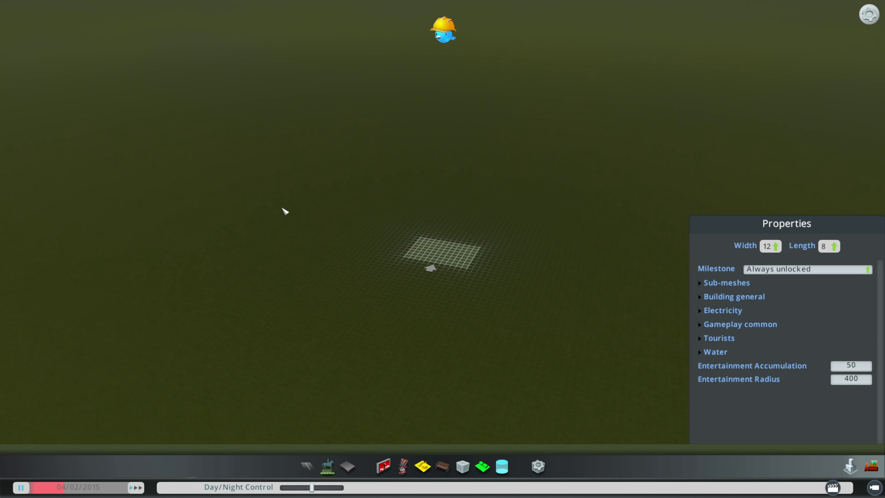
# Resize the asset's lot to a width of 4 and a length of 4.
pyautogui.scroll(5, 427, 268)
pyautogui.moveTo(433, 273); pyautogui.dragTo(454, 231, button='middle')
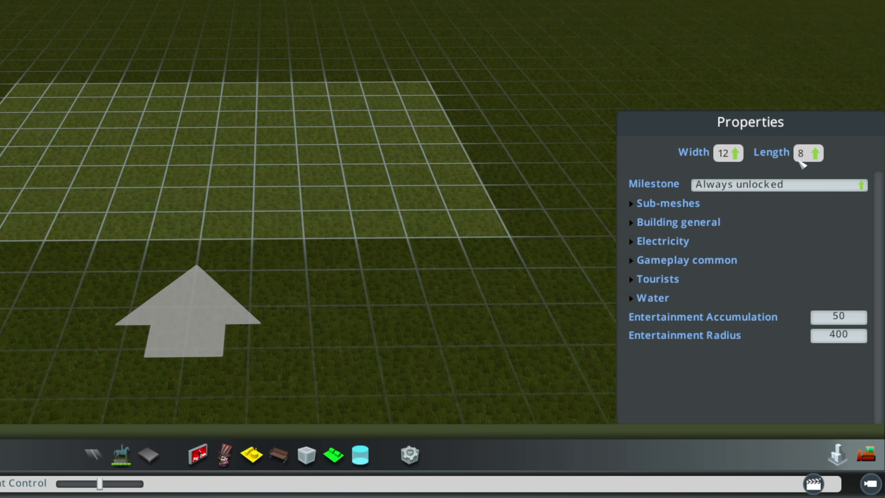
pyautogui.scroll(-7, 727, 155)
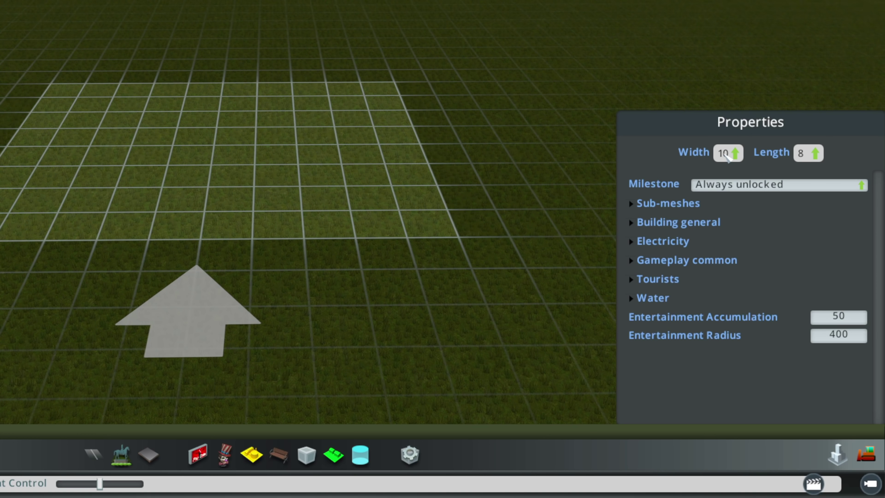
pyautogui.scroll(-1, 727, 156)
pyautogui.scroll(-4, 807, 156)
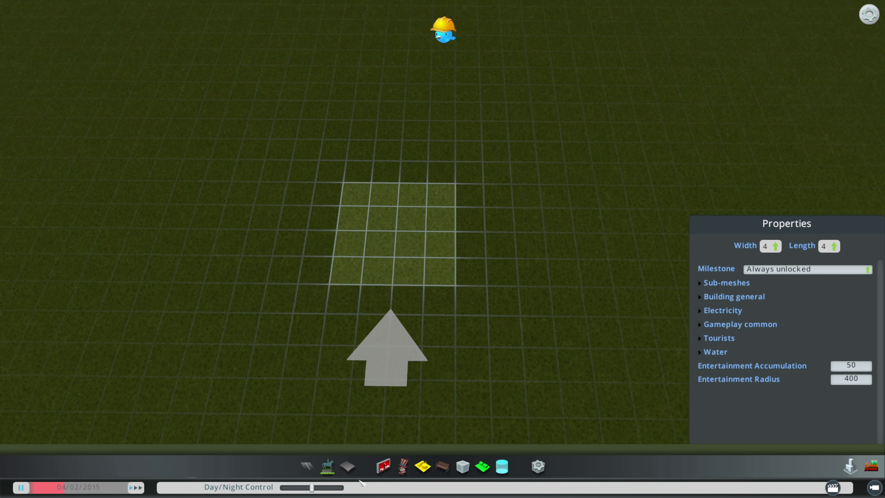
# Pave all cells of the 4 by 4 lot using the first surface of the Surface Tool.
pyautogui.click(352, 471)
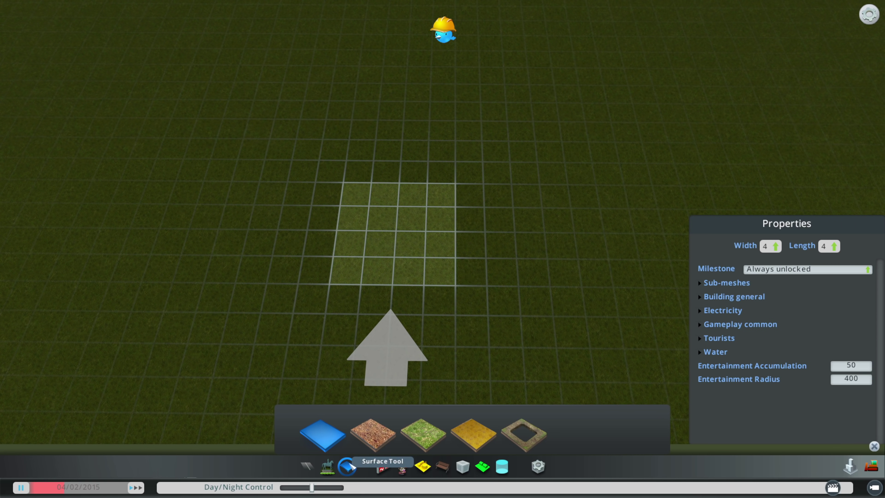
pyautogui.moveTo(362, 195)
pyautogui.mouseDown()
pyautogui.moveTo(447, 205)
pyautogui.moveTo(440, 272)
pyautogui.mouseUp()
pyautogui.scroll(3, 396, 285)
pyautogui.scroll(3, 397, 285)
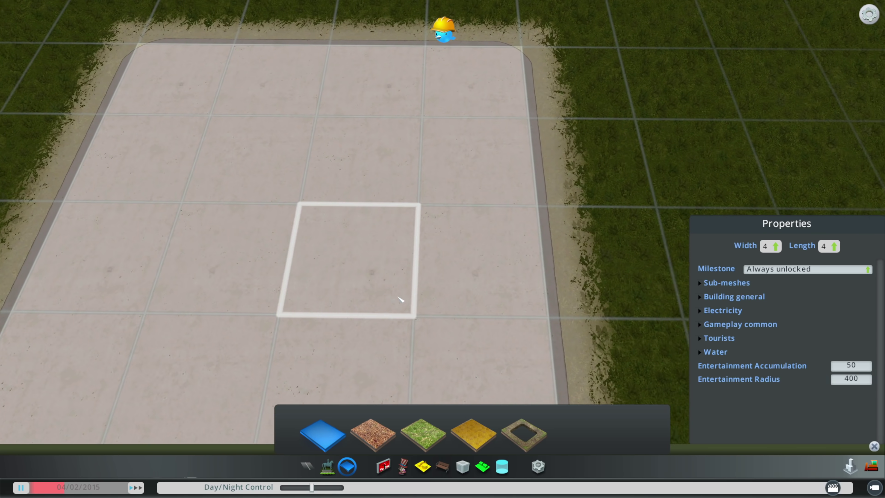
pyautogui.moveTo(398, 298); pyautogui.dragTo(393, 265, button='middle')
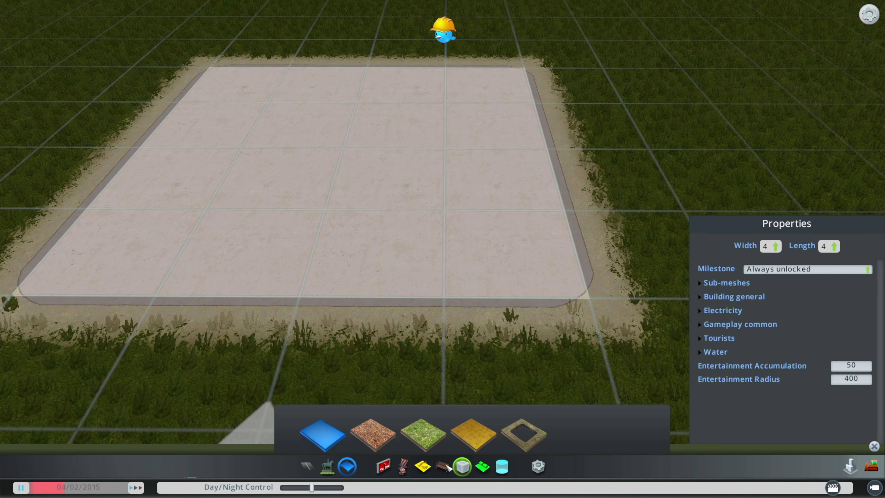
# Place four parking space marking props side by side along the lot's front edge, with their open ends facing the back.
pyautogui.click(462, 467)
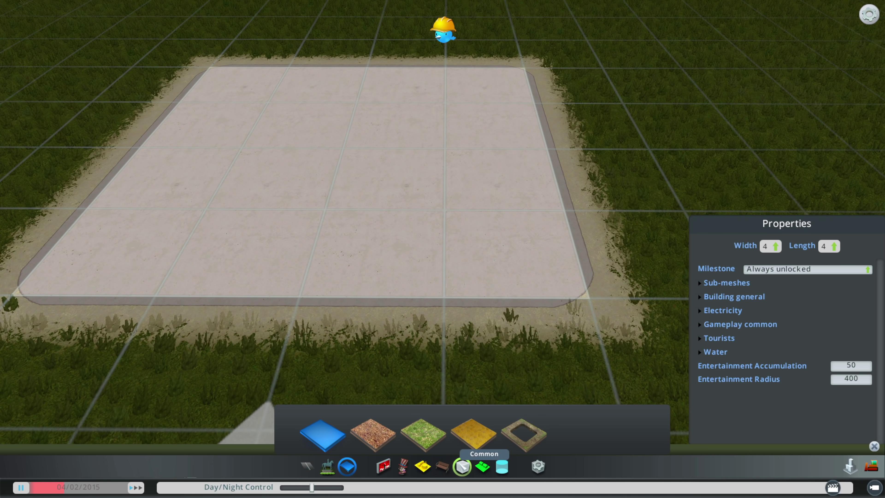
pyautogui.click(381, 399)
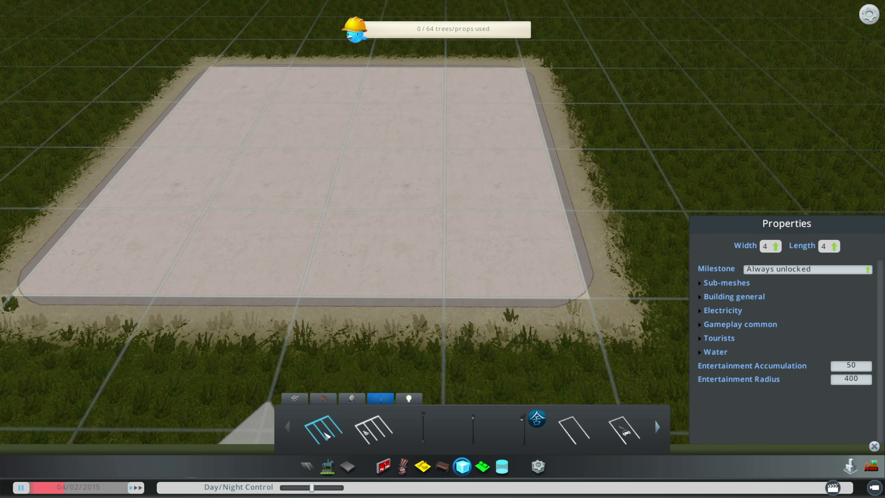
pyautogui.press('a')
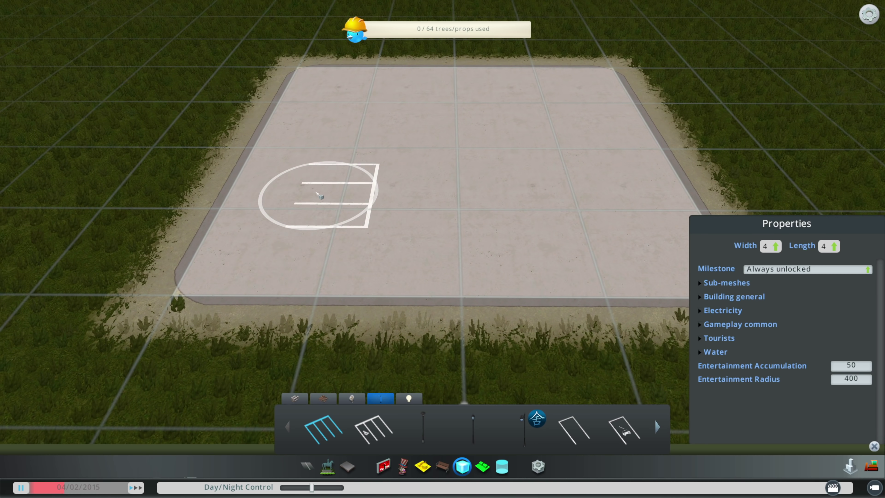
pyautogui.moveTo(439, 217); pyautogui.dragTo(378, 247, button='right')
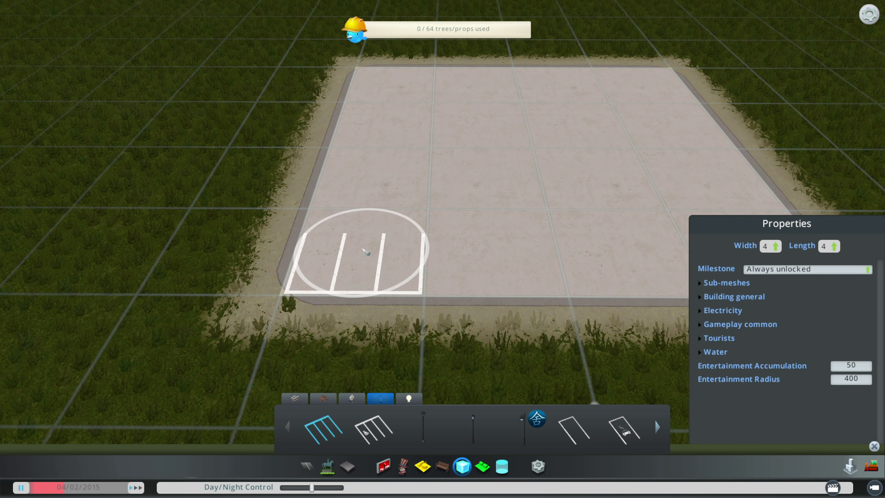
pyautogui.click(362, 248)
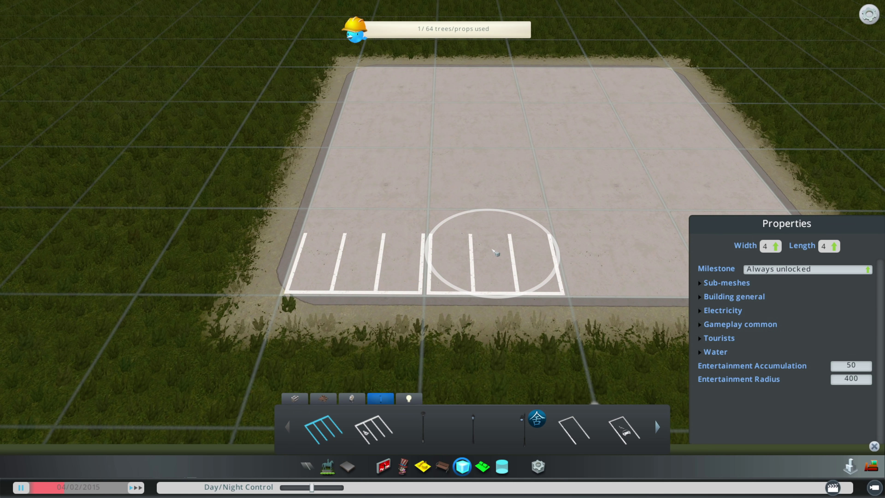
pyautogui.click(496, 251)
pyautogui.press('a')
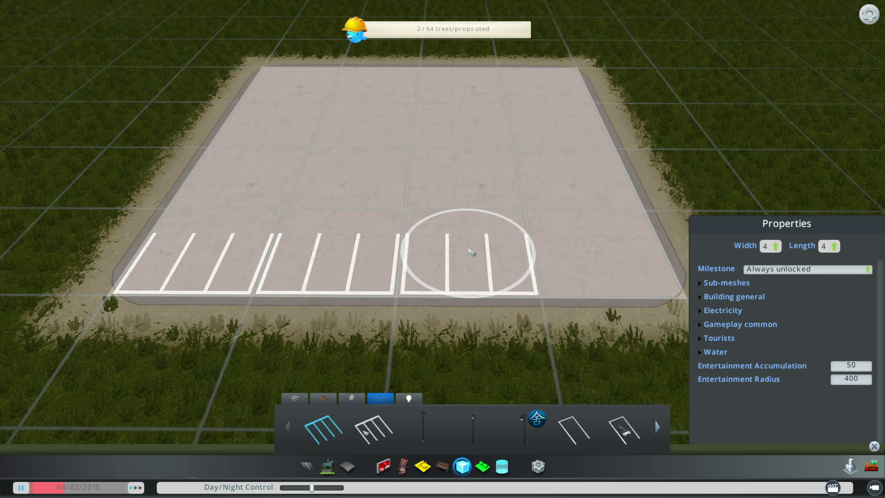
pyautogui.click(467, 249)
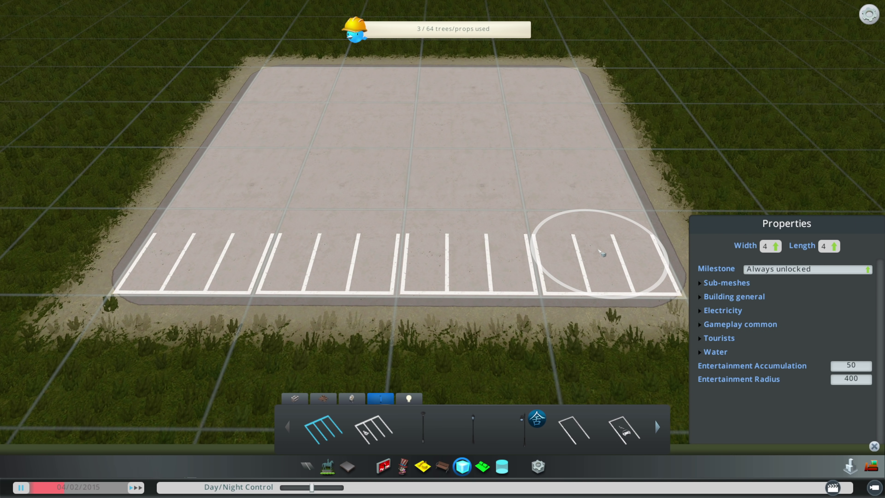
pyautogui.click(601, 253)
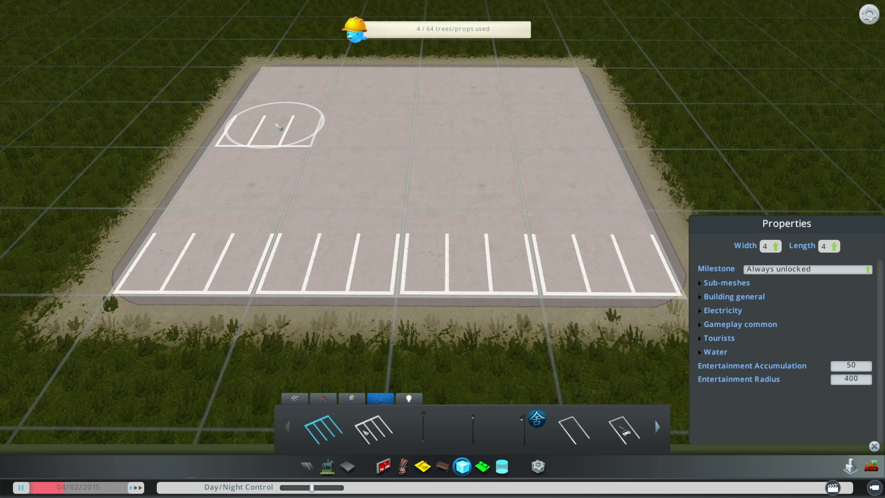
# Place a second row of four parking space markings across the lot's rear half, with their open ends facing the back.
pyautogui.click(278, 128)
pyautogui.click(376, 128)
pyautogui.click(475, 129)
pyautogui.click(575, 129)
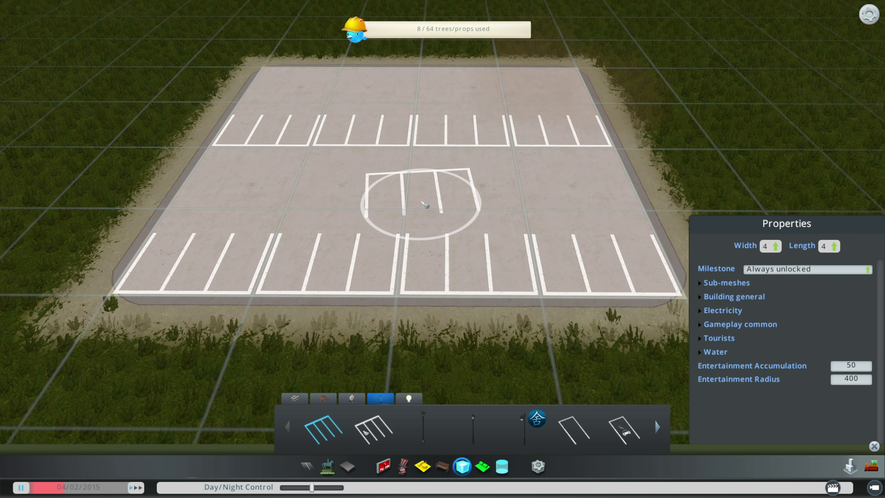
# Rotate the parking marking to open toward the front and place a row of four back to back with the second row.
pyautogui.moveTo(421, 202); pyautogui.dragTo(417, 202, button='right')
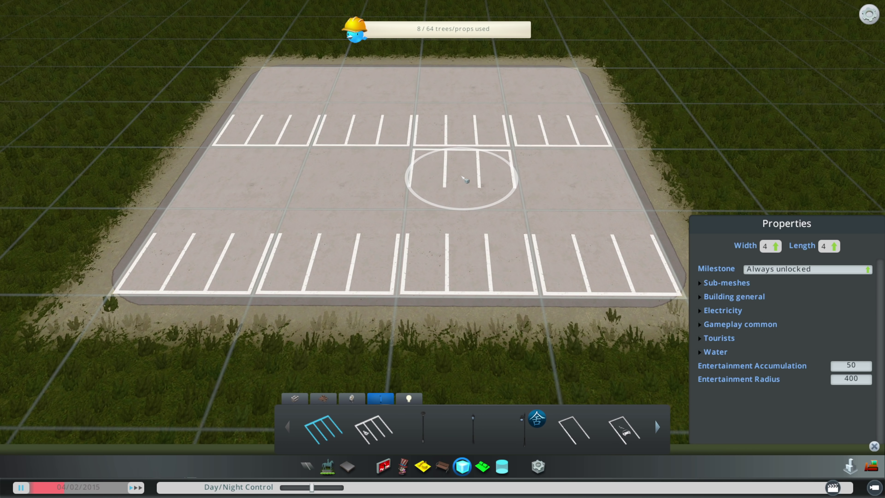
pyautogui.click(465, 178)
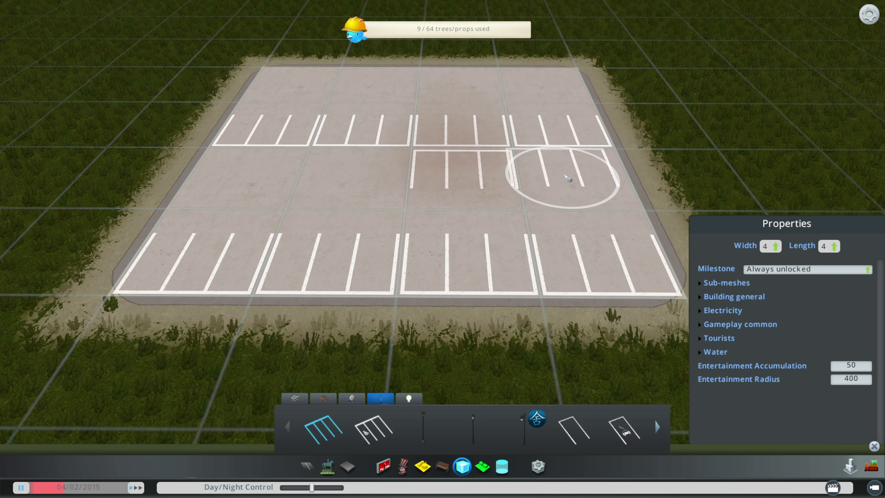
pyautogui.click(574, 178)
pyautogui.click(352, 177)
pyautogui.click(244, 177)
# Place a last row of four front-facing parking space markings along the lot's back edge.
pyautogui.click(294, 86)
pyautogui.click(376, 85)
pyautogui.click(460, 85)
pyautogui.click(543, 85)
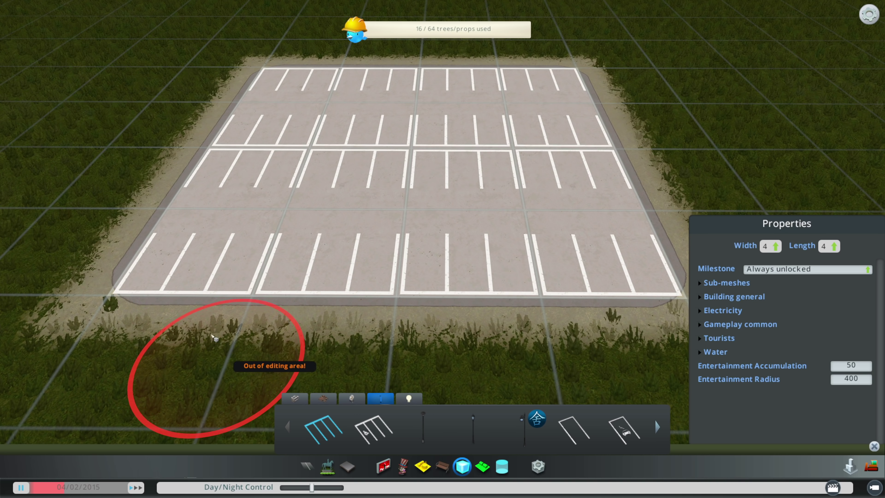
# Move Ultimate Eyecandy's time of day from midday to night to darken the scene.
pyautogui.hotkey('alt', 'u')
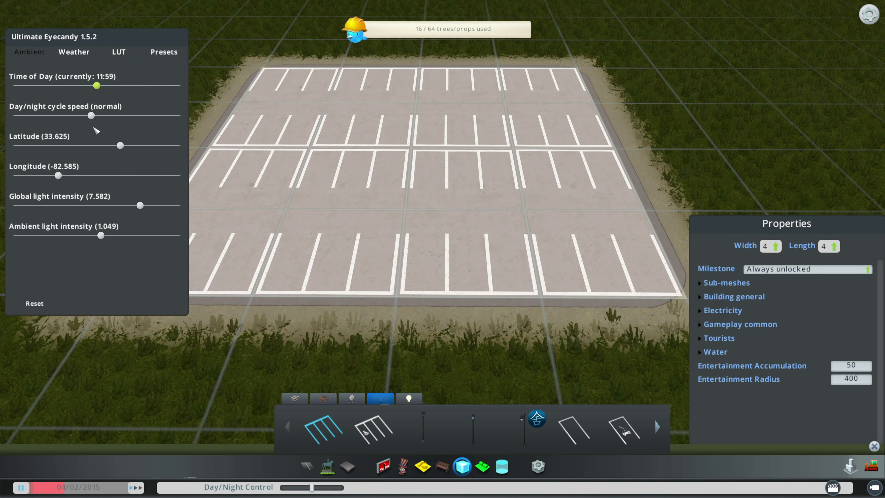
pyautogui.moveTo(99, 87); pyautogui.dragTo(156, 86)
pyautogui.moveTo(432, 432)
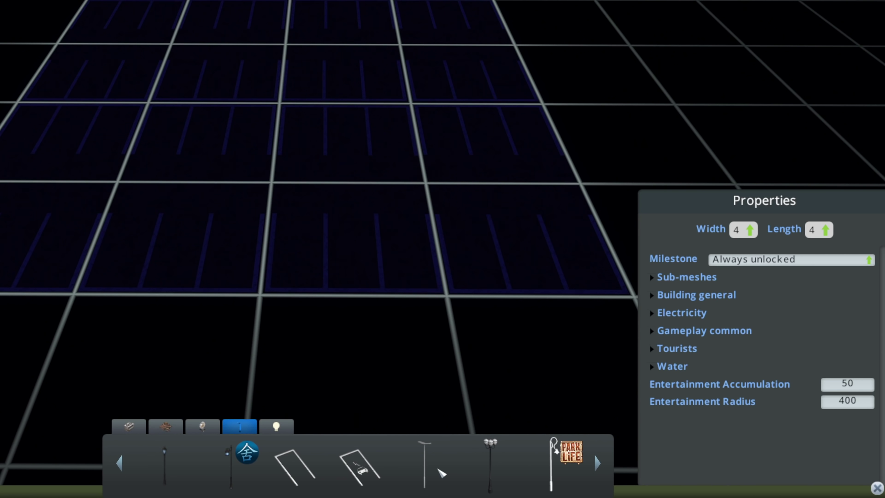
pyautogui.moveTo(430, 472)
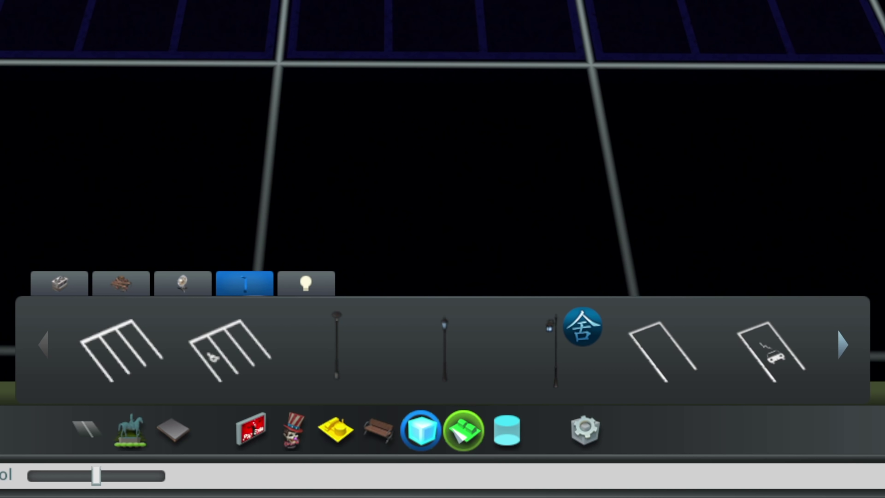
pyautogui.click(376, 432)
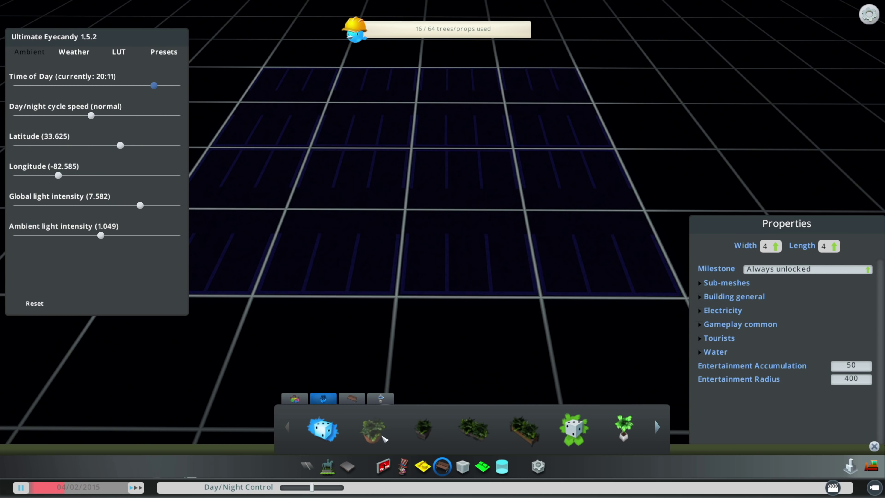
pyautogui.scroll(-15, 243, 349)
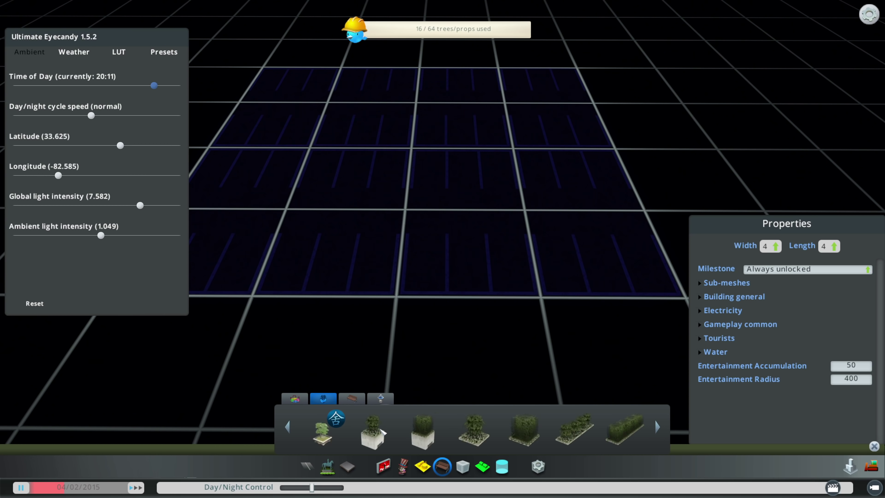
pyautogui.scroll(-10, 381, 422)
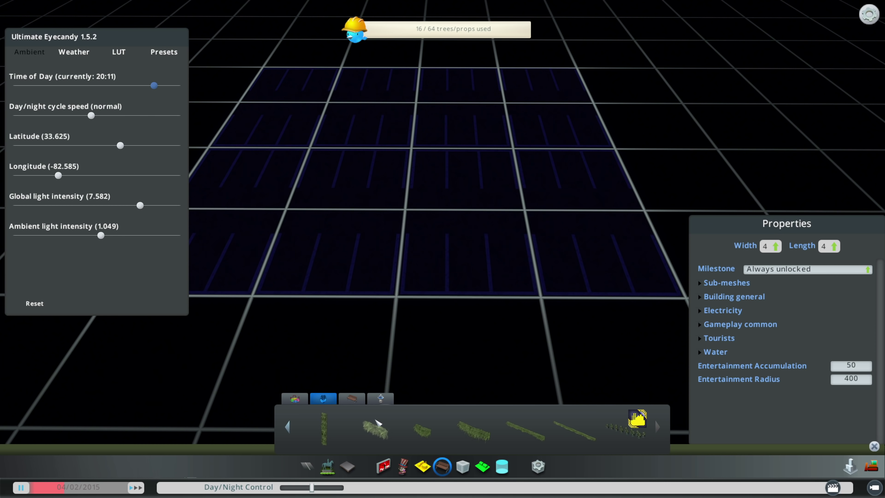
# Place four street lamps between the parking bays, two on the rear double row's dividing line and two along the front edge, and hide Ultimate Eyecandy.
pyautogui.click(462, 465)
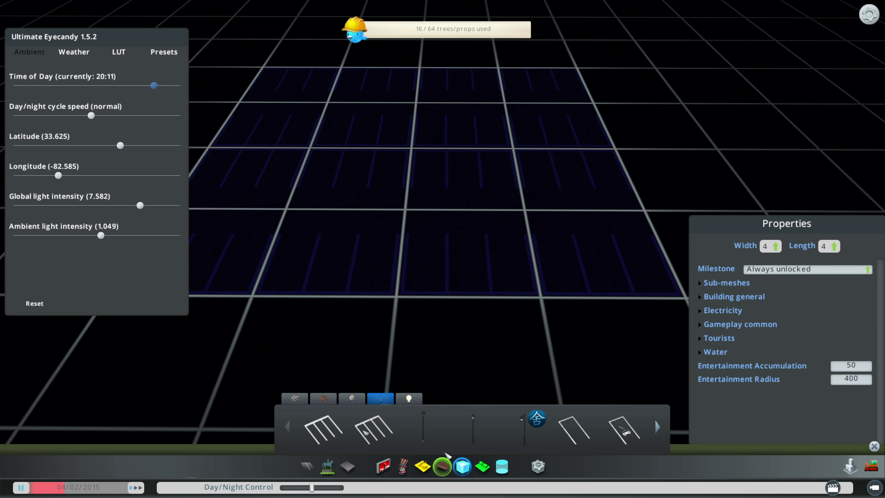
pyautogui.click(427, 428)
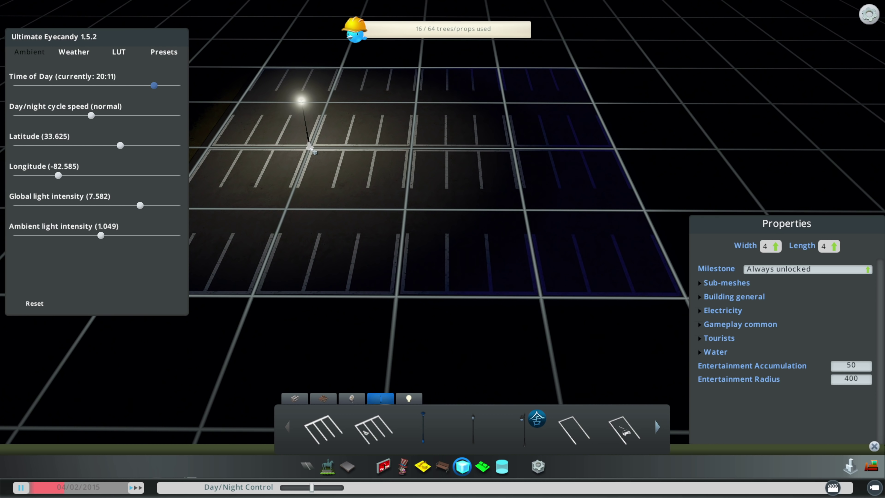
pyautogui.click(310, 146)
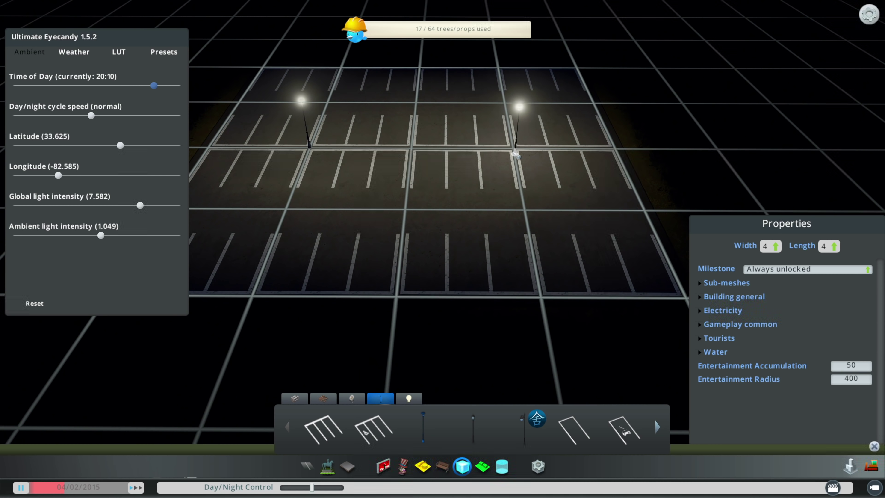
pyautogui.click(516, 149)
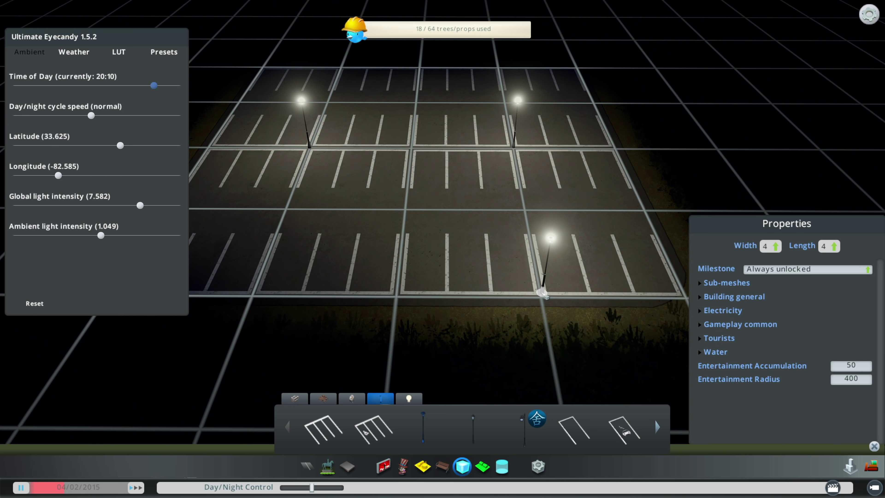
pyautogui.click(542, 294)
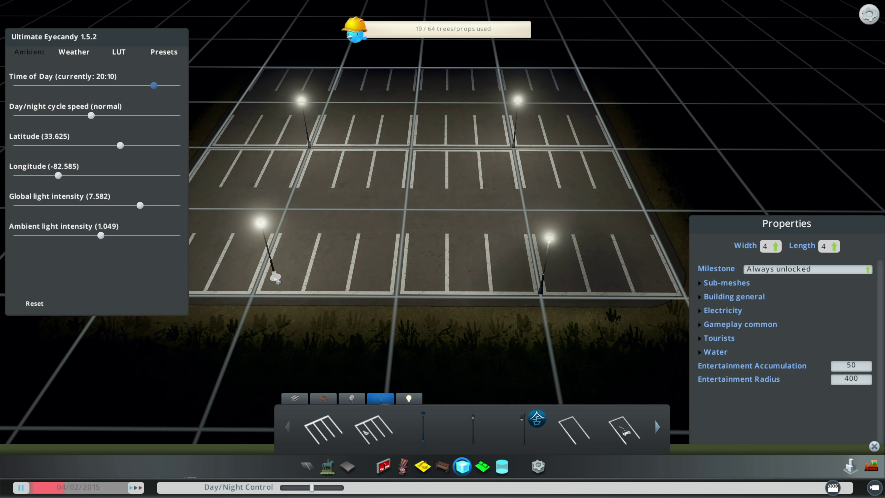
pyautogui.click(253, 291)
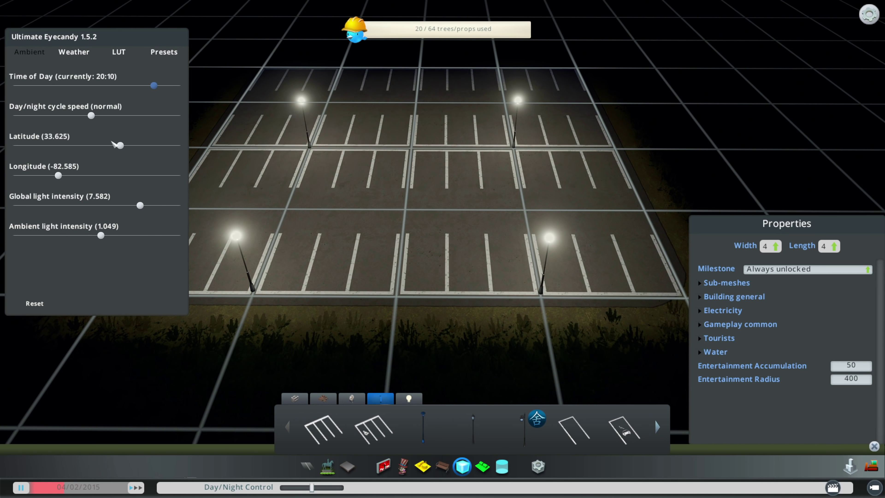
pyautogui.hotkey('shift', 'u')
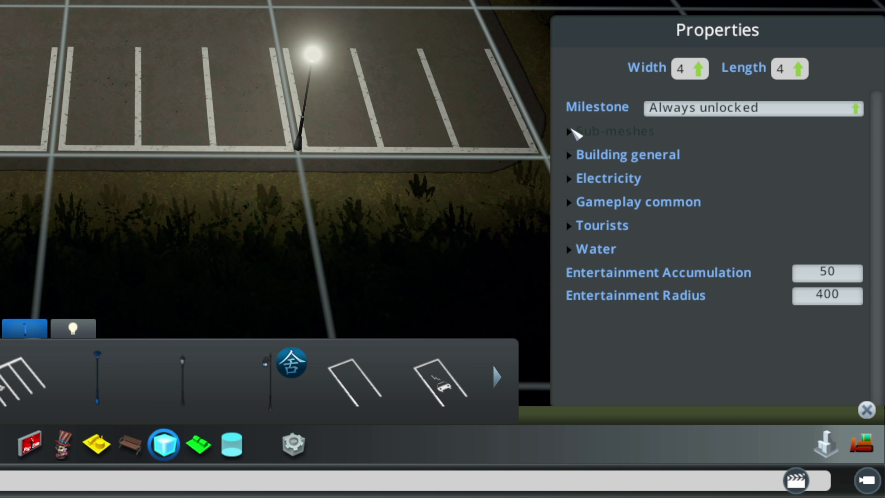
# Enable flattening of the full area and of the terrain in the asset's general building properties.
pyautogui.click(567, 130)
pyautogui.click(567, 131)
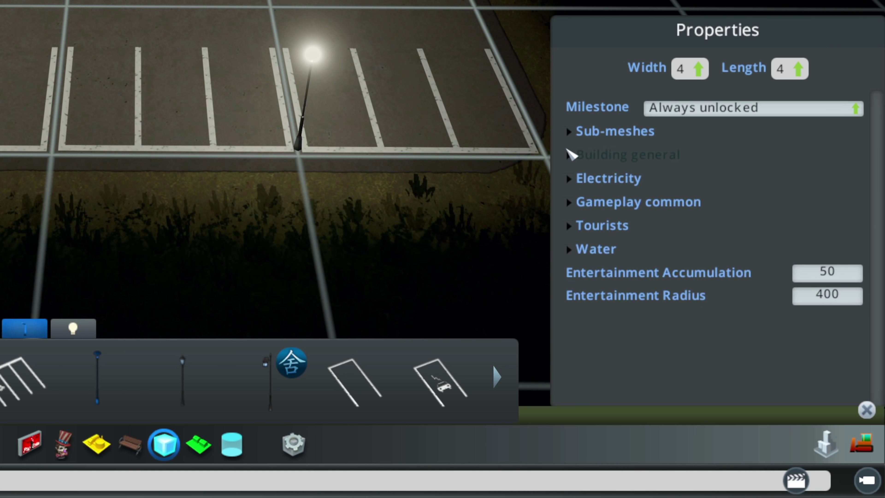
pyautogui.click(567, 153)
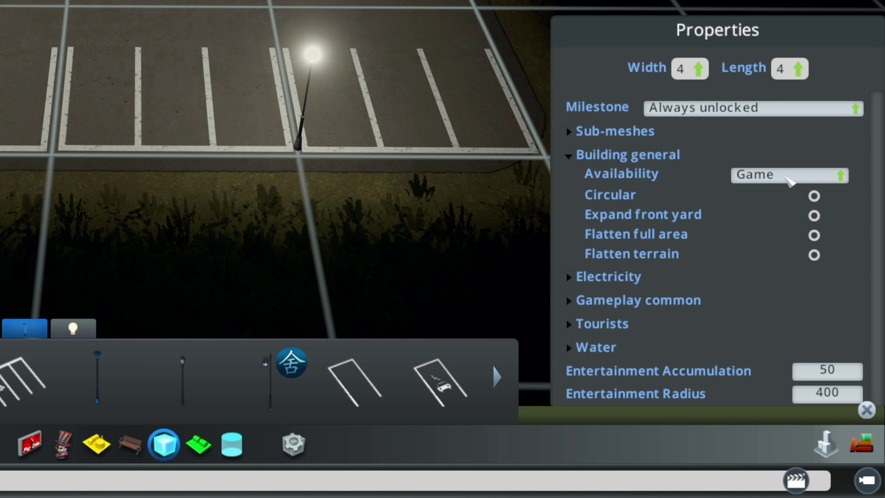
pyautogui.click(761, 176)
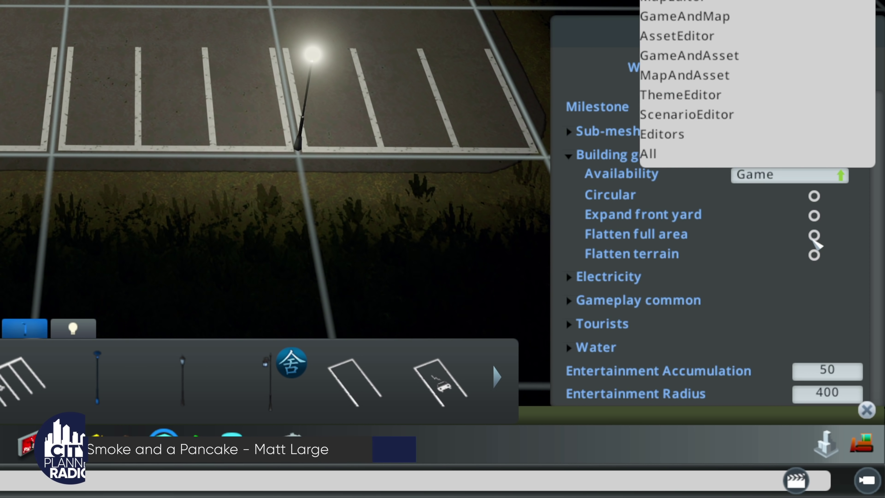
pyautogui.click(814, 235)
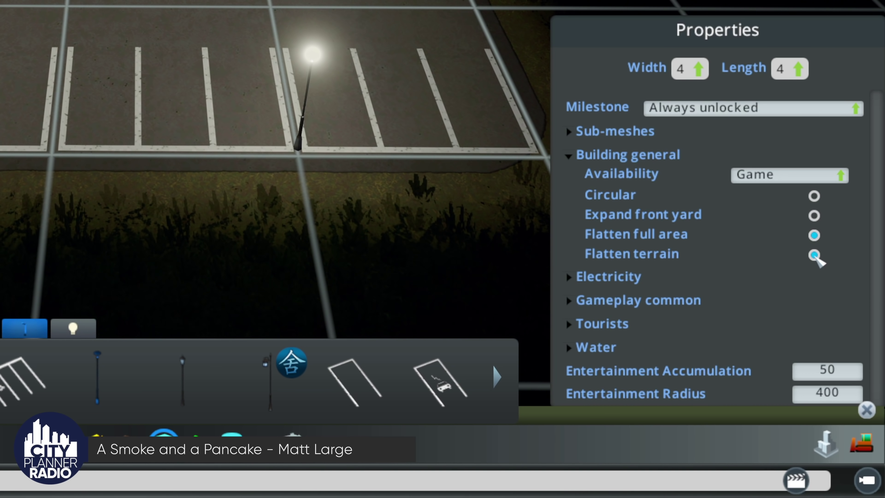
# Set the parking lot's Garbage Accumulation to 5 in its common gameplay properties.
pyautogui.click(592, 278)
pyautogui.scroll(-1, 620, 274)
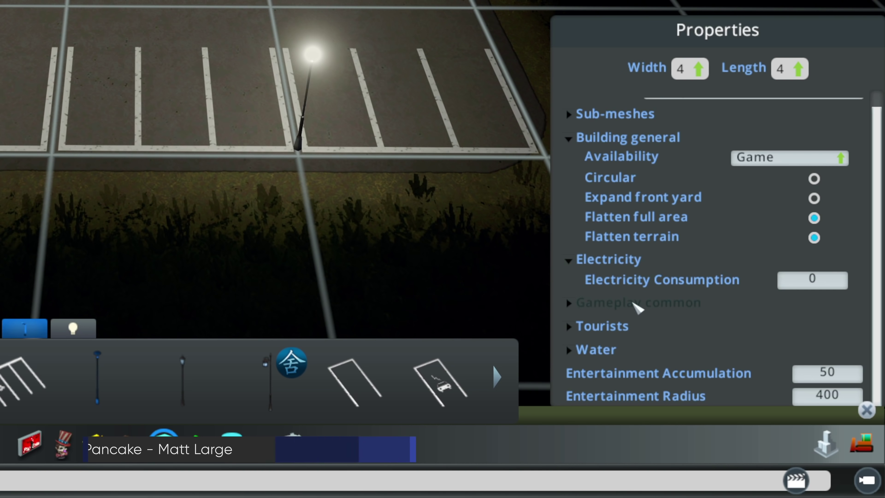
pyautogui.click(634, 303)
pyautogui.scroll(-4, 652, 253)
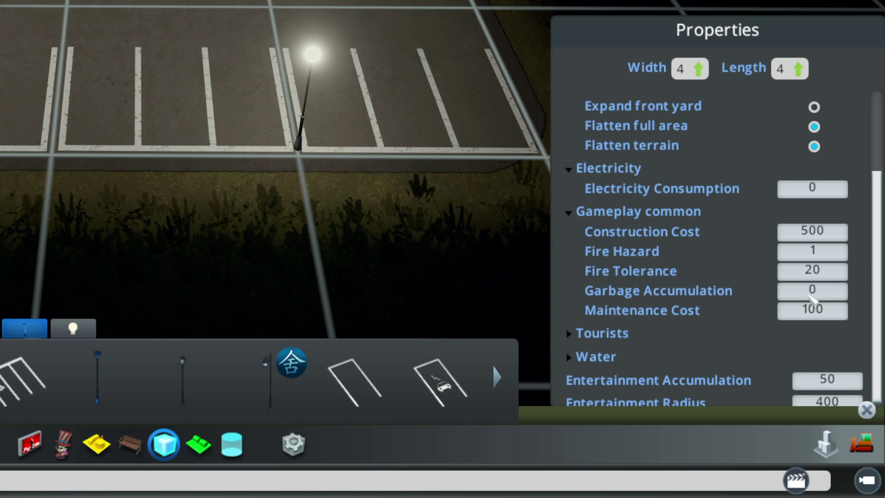
pyautogui.click(822, 292)
pyautogui.write('5')
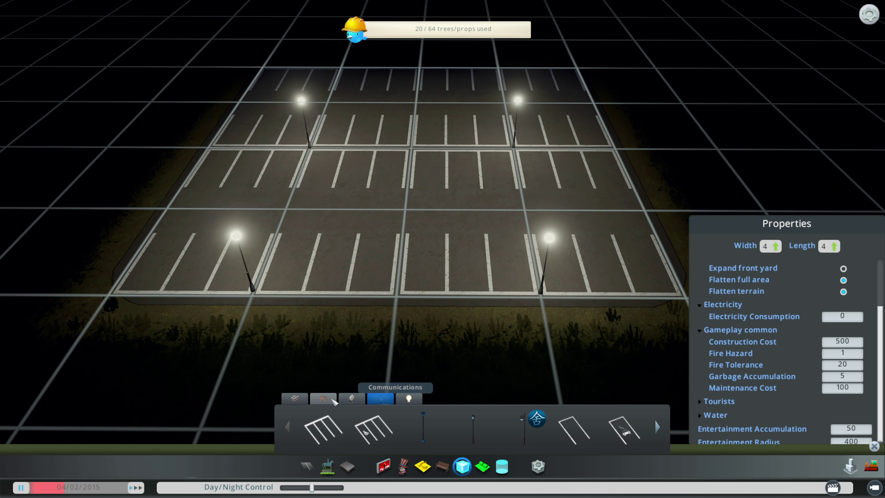
pyautogui.click(323, 397)
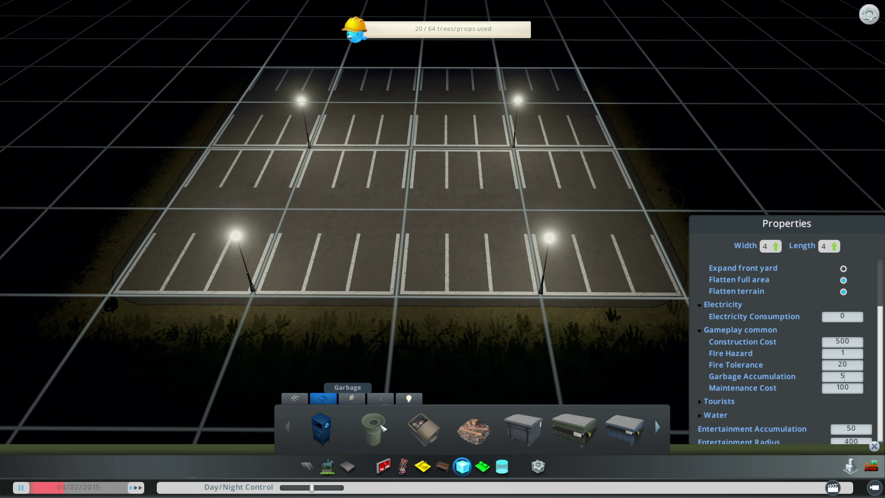
pyautogui.click(376, 426)
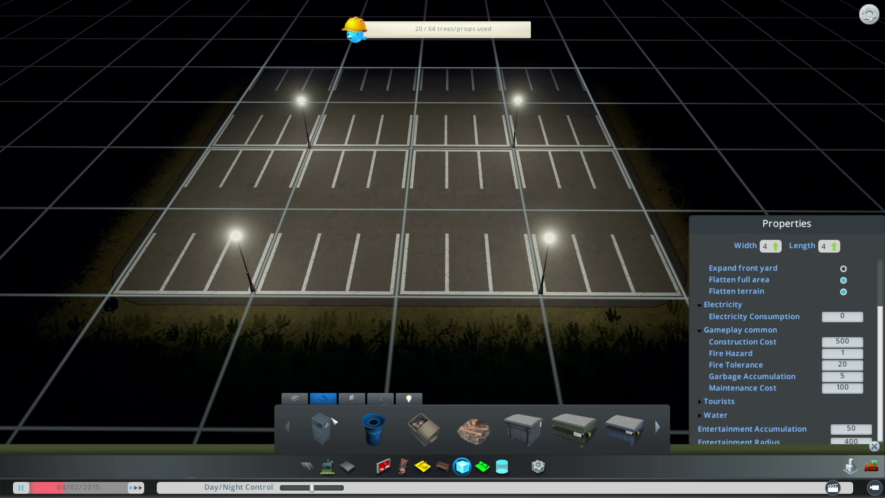
pyautogui.scroll(-5, 333, 420)
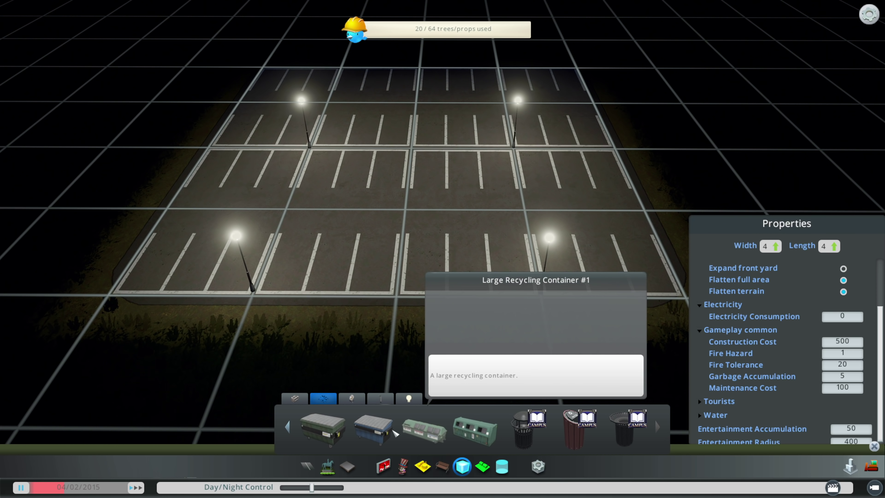
# Review the tourist and water properties and set the Entertainment Accumulation to 5.
pyautogui.click(844, 400)
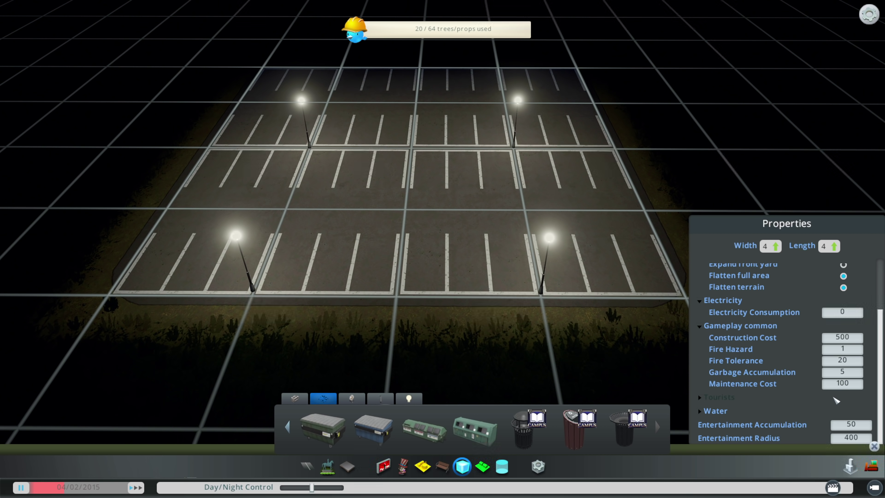
pyautogui.scroll(-2, 823, 372)
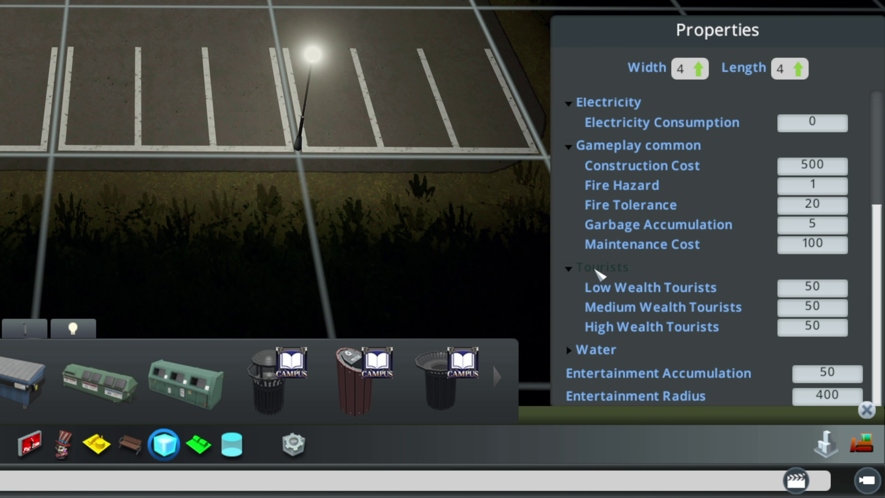
pyautogui.click(596, 268)
pyautogui.click(692, 311)
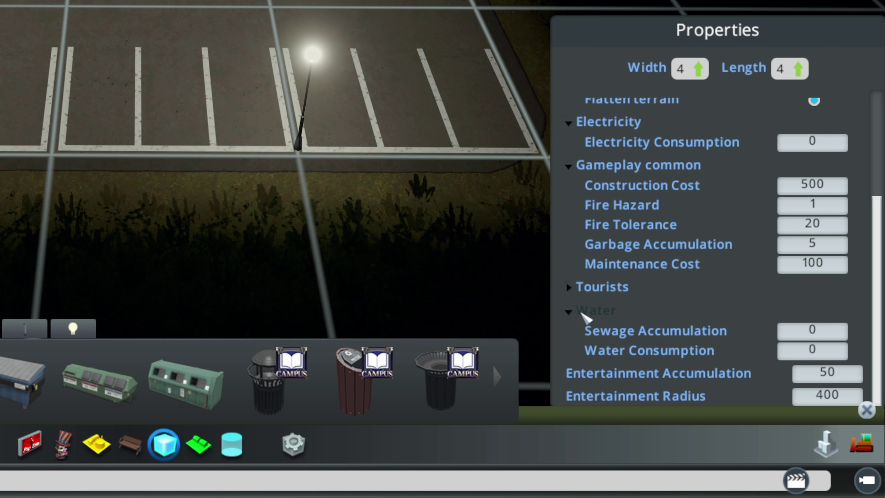
pyautogui.click(581, 311)
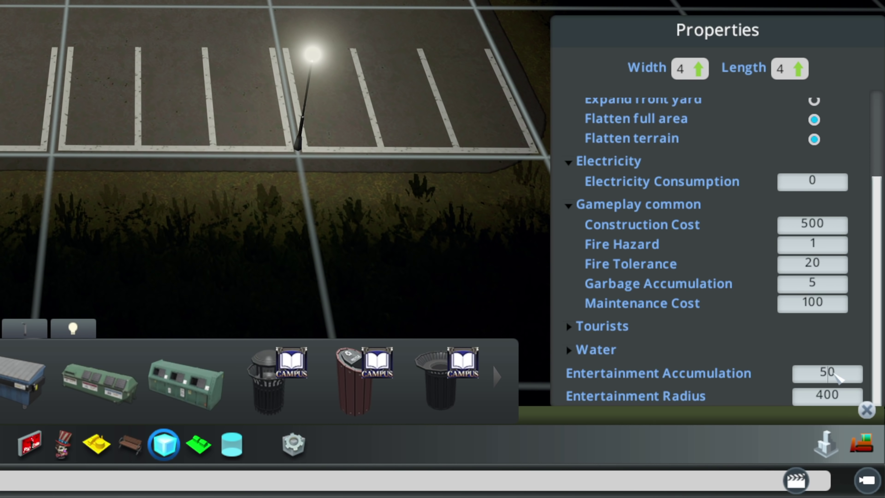
pyautogui.moveTo(834, 373); pyautogui.dragTo(837, 375)
pyautogui.press('BackSpace')
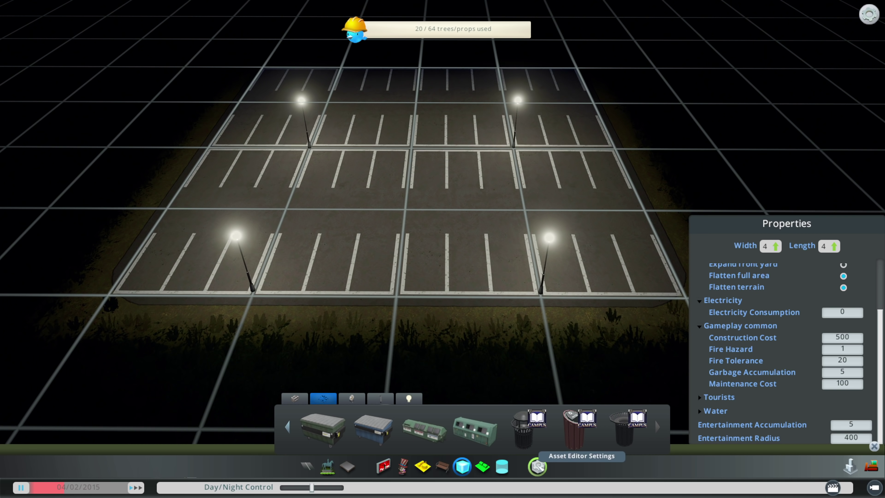
# Capture an angled snapshot of the lit parking lot, plus its thumbnail and tooltip images, and leave the snapshot mode.
pyautogui.click(537, 466)
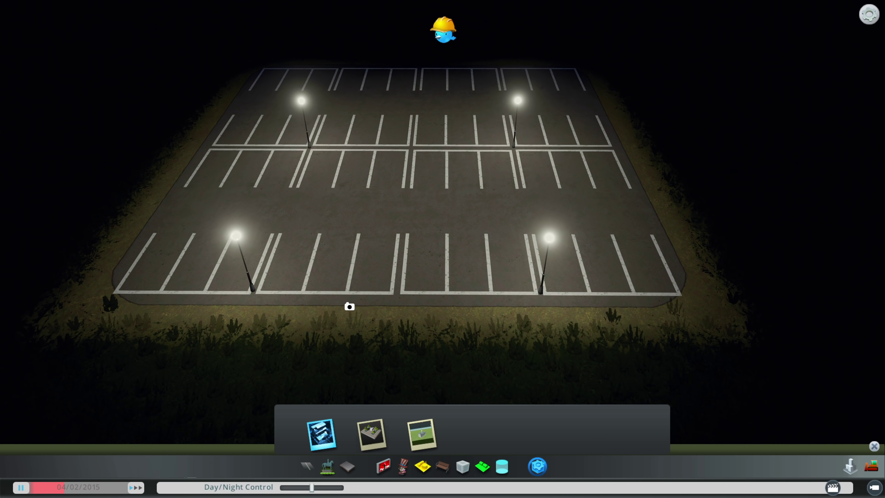
pyautogui.moveTo(349, 307); pyautogui.dragTo(461, 216, button='middle')
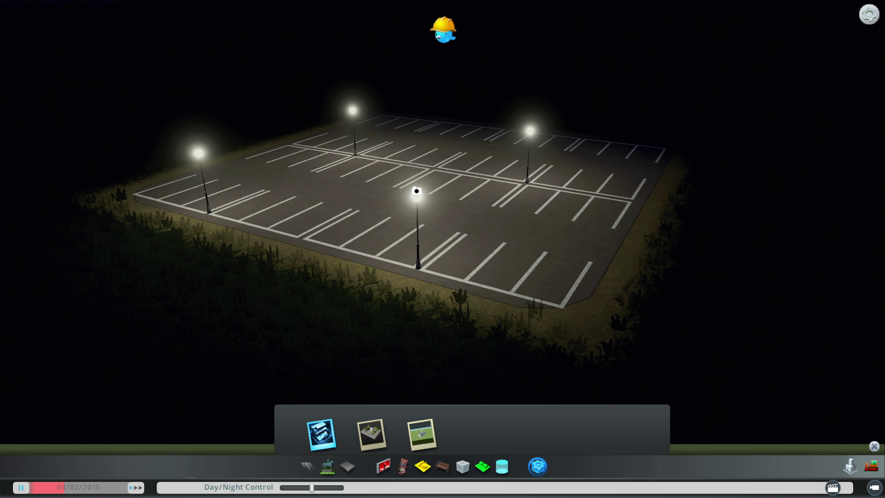
pyautogui.click(371, 434)
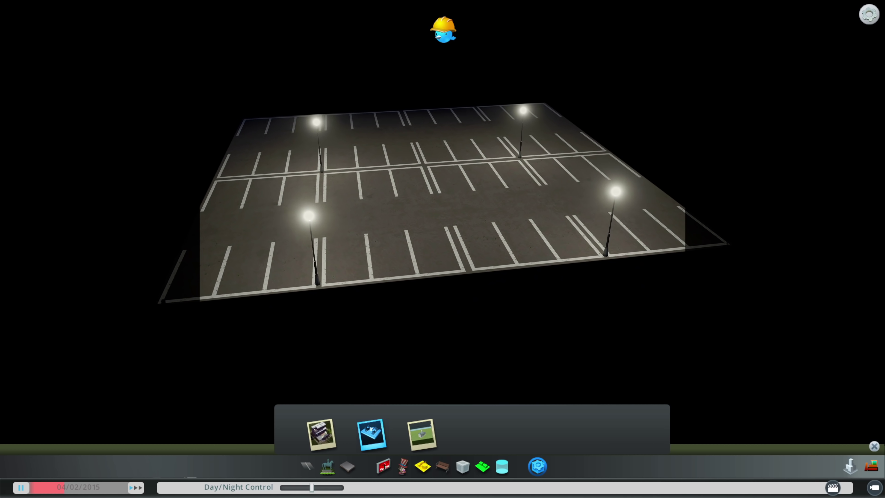
pyautogui.click(421, 434)
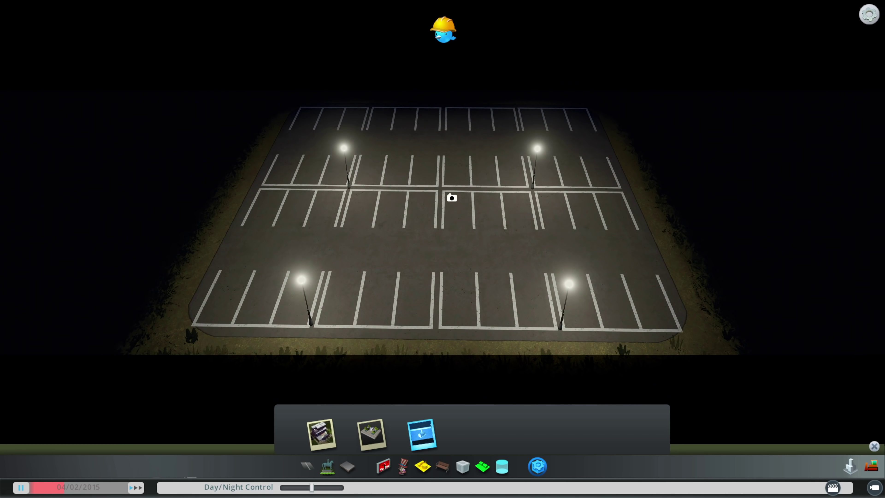
pyautogui.press('Escape')
pyautogui.press('Escape')
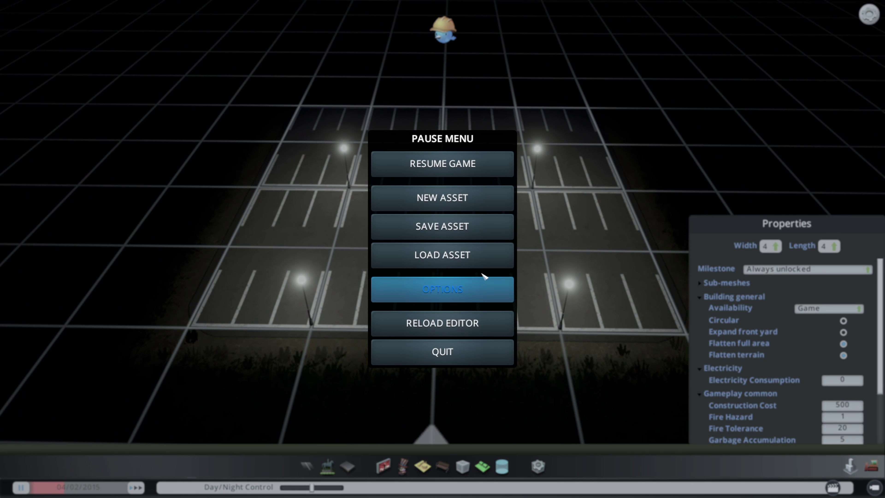
# Open the asset for saving and name it CPP Airport Parking, with the short description "A basic parking asset.".
pyautogui.click(438, 230)
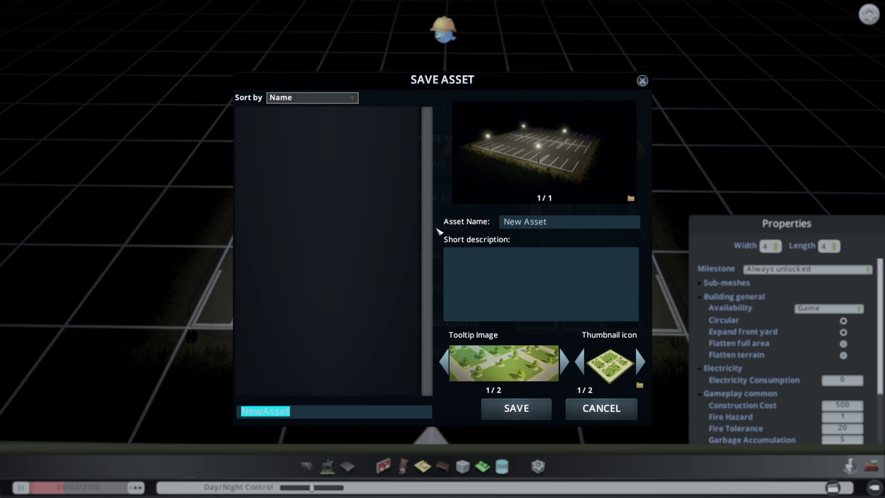
pyautogui.write('C')
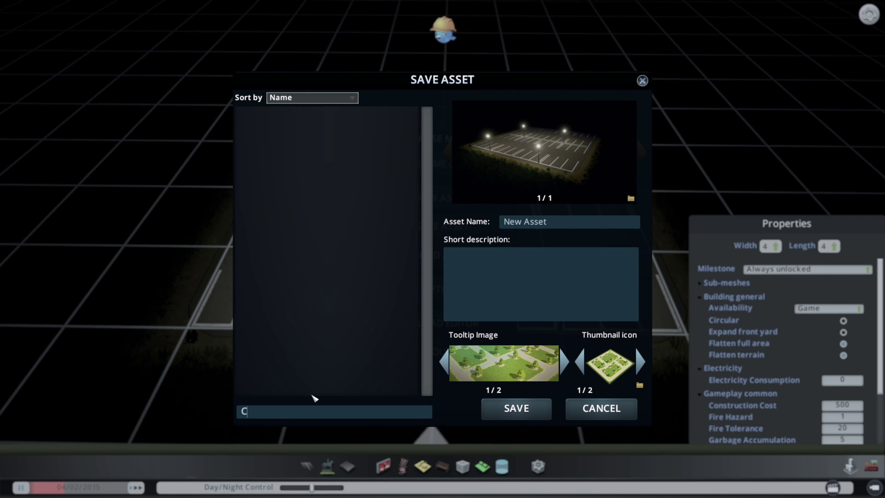
pyautogui.write('PP Airport Parking')
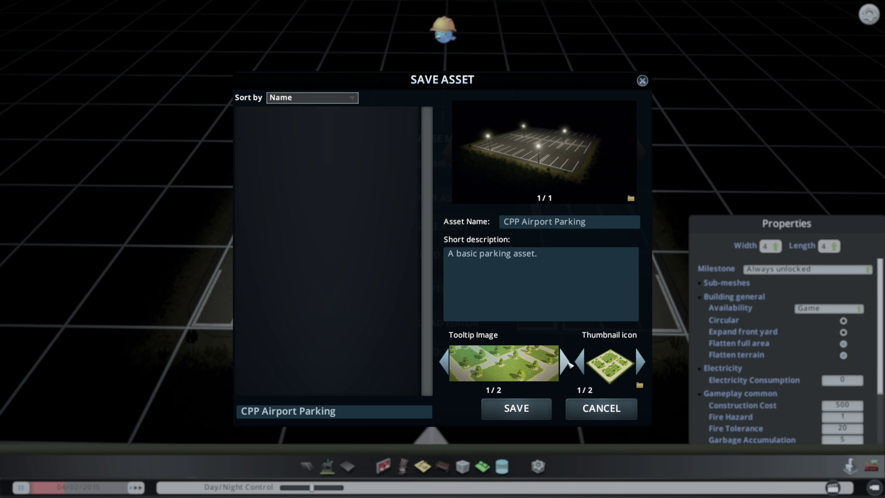
# Choose the captured parking lot images as tooltip image and thumbnail icon, and save the asset.
pyautogui.click(564, 362)
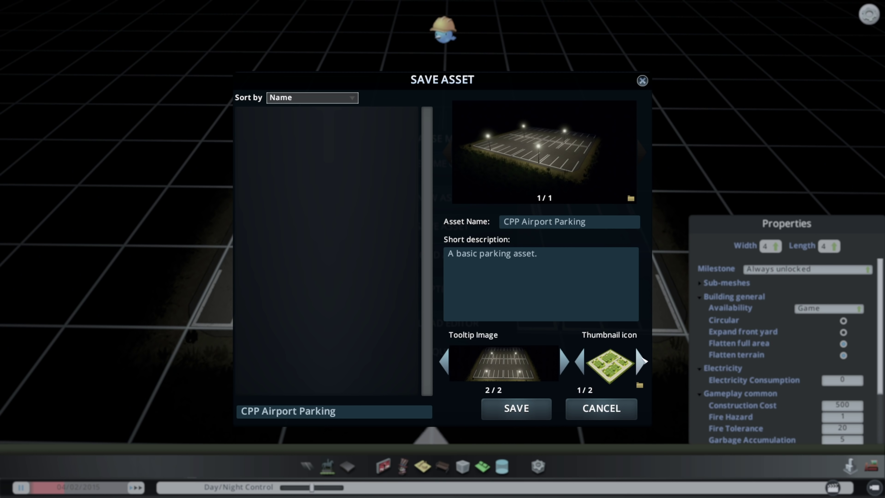
pyautogui.click(642, 361)
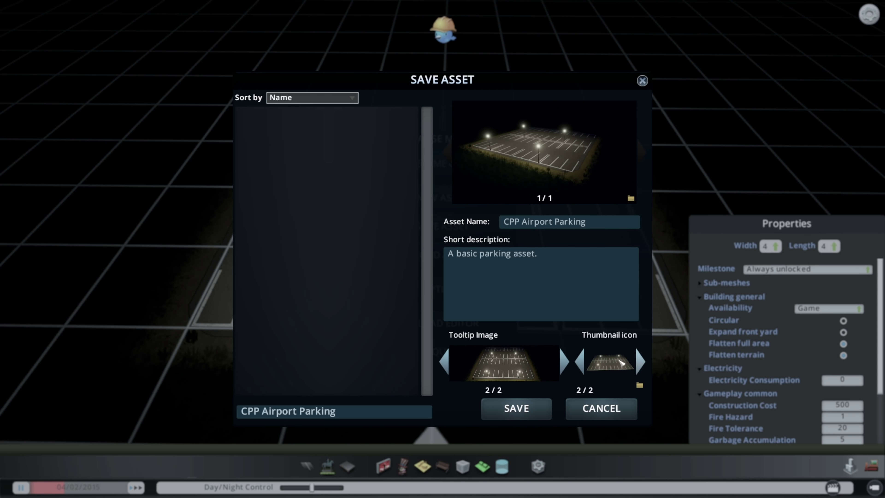
pyautogui.click(517, 408)
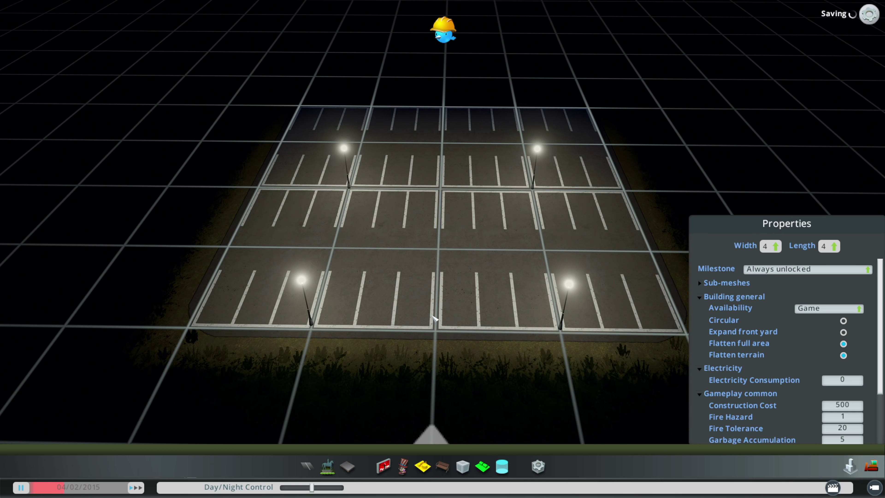
pyautogui.press('Escape')
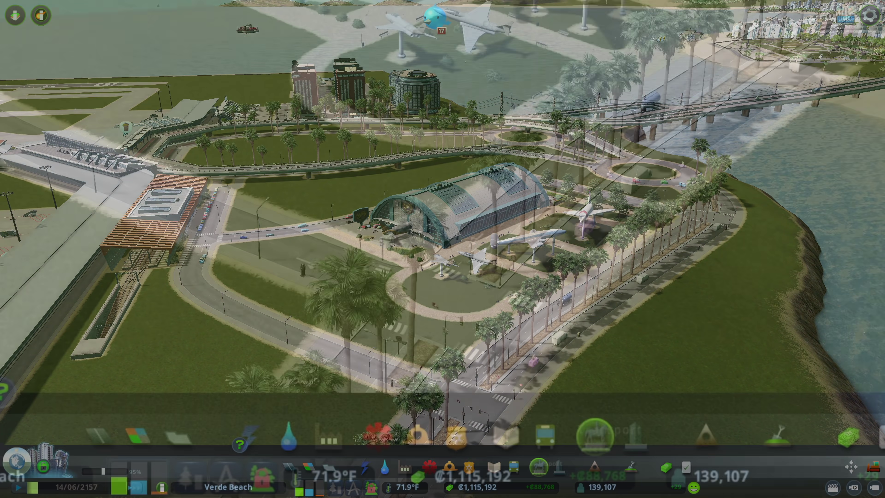
# Place four CPP Airport Parking lots side by side along the road opposite the aviation museum hall.
pyautogui.click(592, 445)
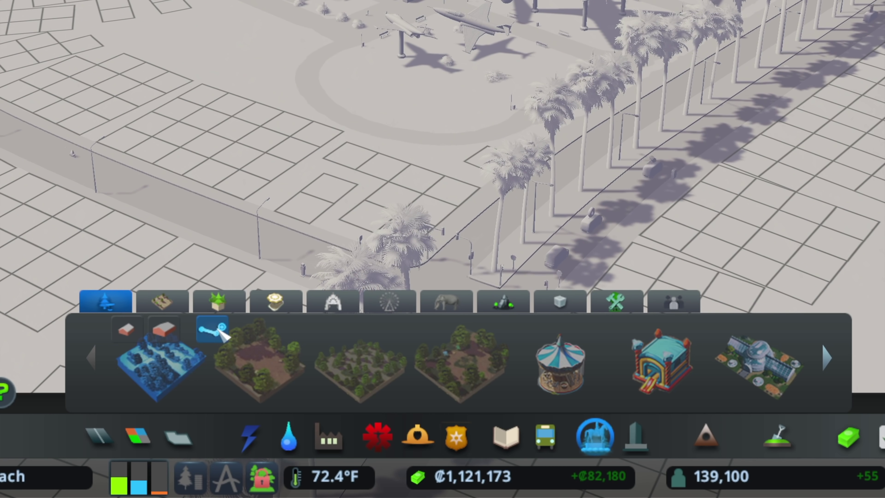
pyautogui.click(218, 329)
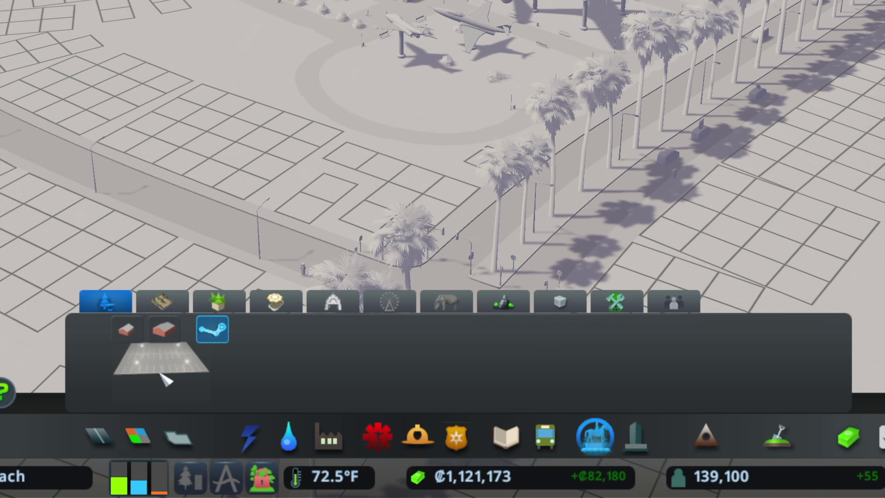
pyautogui.moveTo(166, 378)
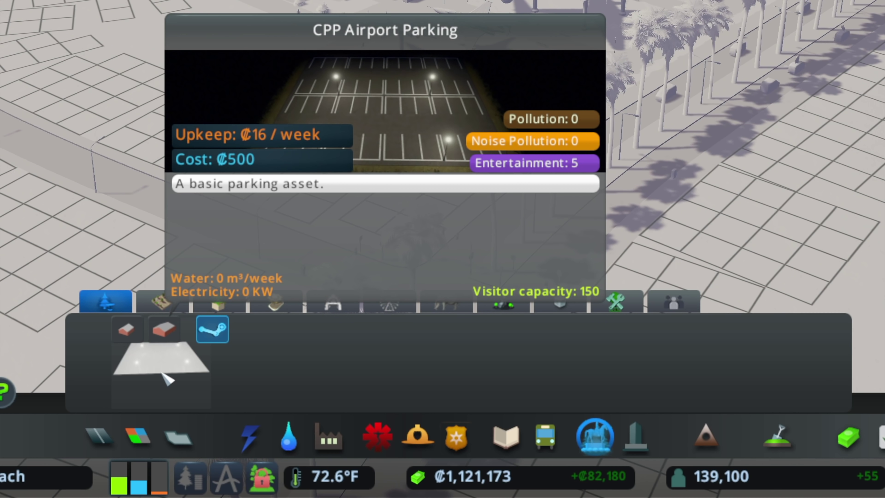
pyautogui.click(163, 375)
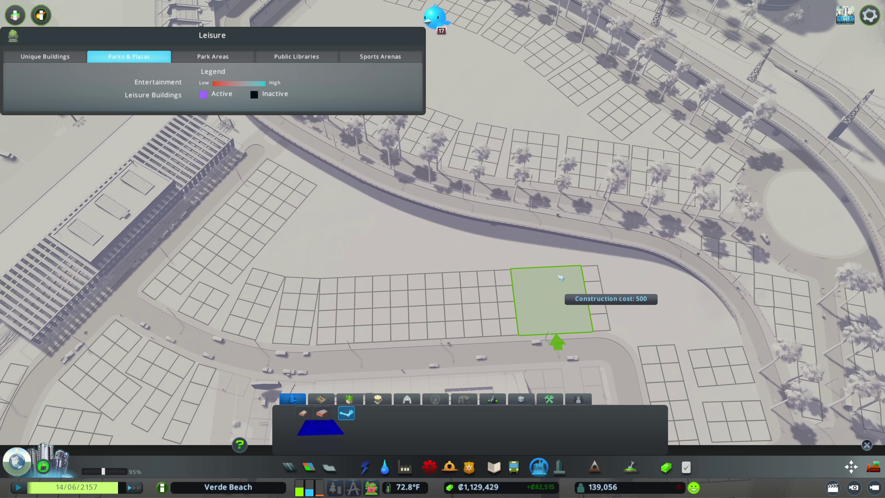
pyautogui.click(561, 278)
pyautogui.click(496, 279)
pyautogui.click(422, 281)
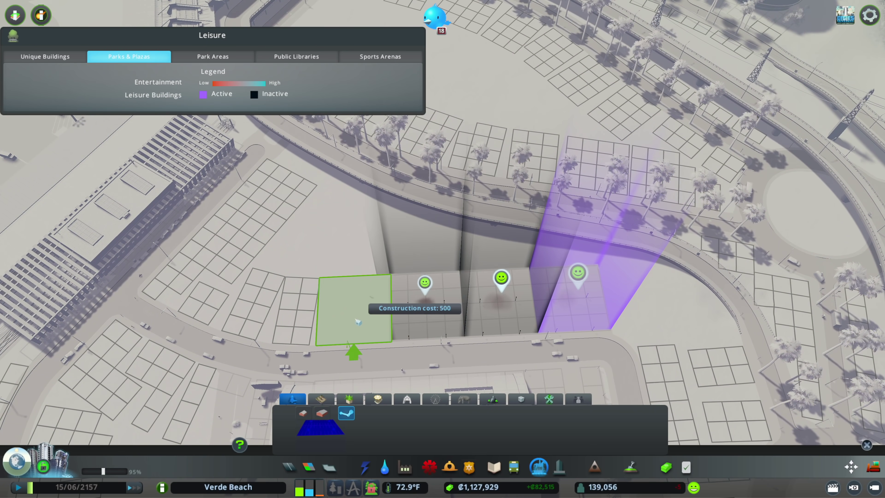
pyautogui.click(347, 283)
pyautogui.press('Escape')
# Place Street Lamp #1 props along the grass-side edge of the parking lots, in line with the existing lamp rows.
pyautogui.moveTo(346, 282); pyautogui.dragTo(446, 253, button='middle')
pyautogui.scroll(6, 443, 249)
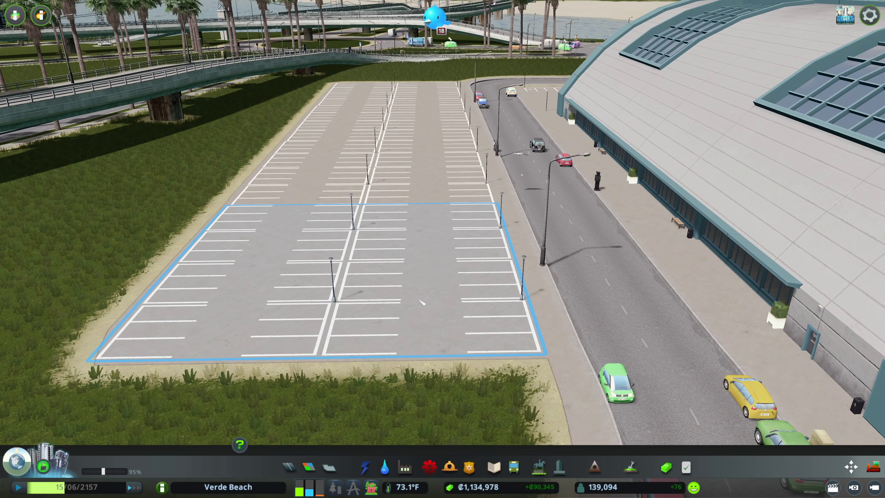
pyautogui.click(514, 467)
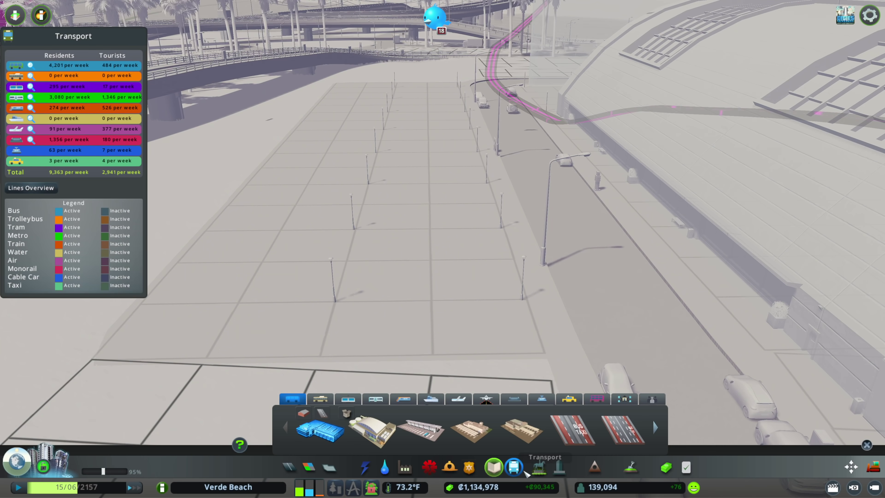
pyautogui.click(539, 468)
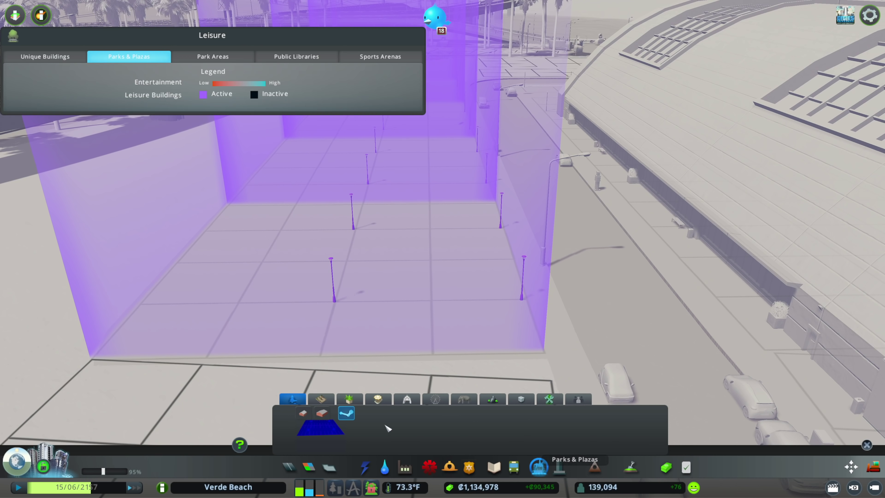
pyautogui.click(523, 400)
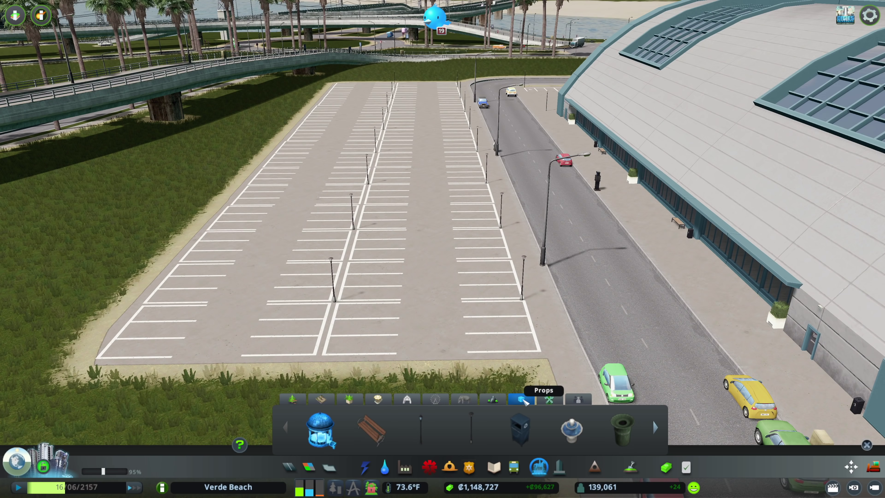
pyautogui.click(432, 439)
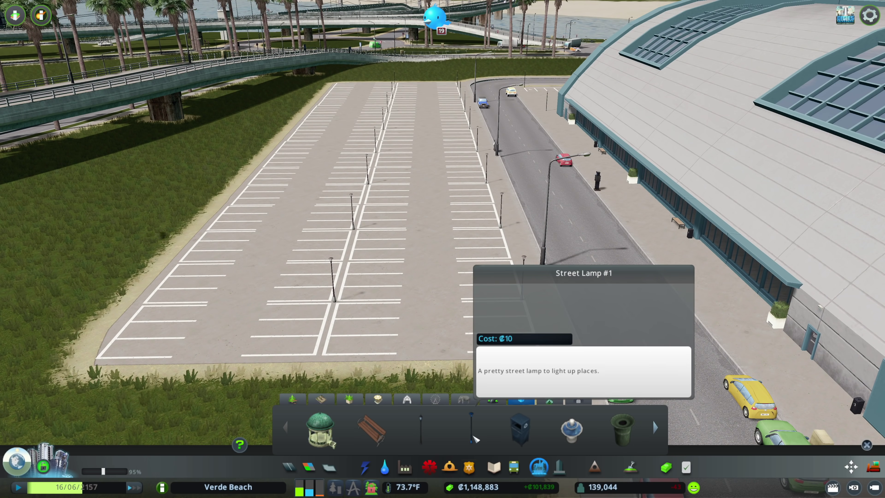
pyautogui.scroll(3, 296, 316)
pyautogui.press('a')
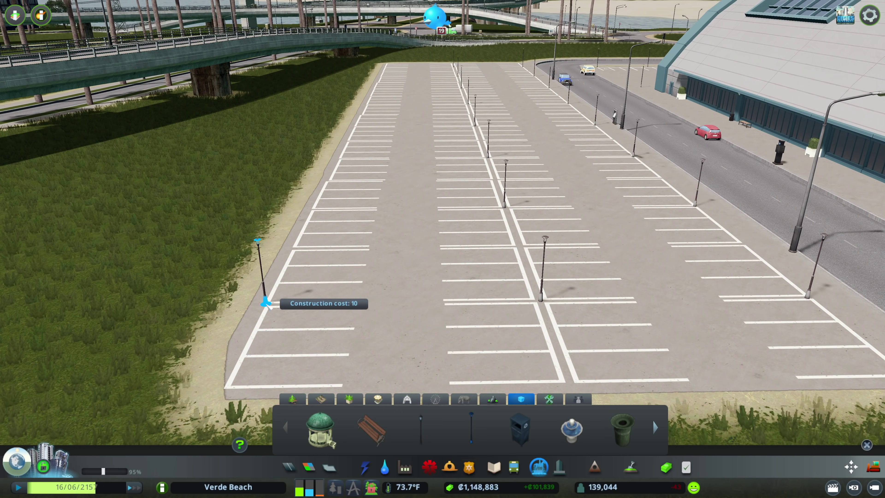
pyautogui.click(265, 304)
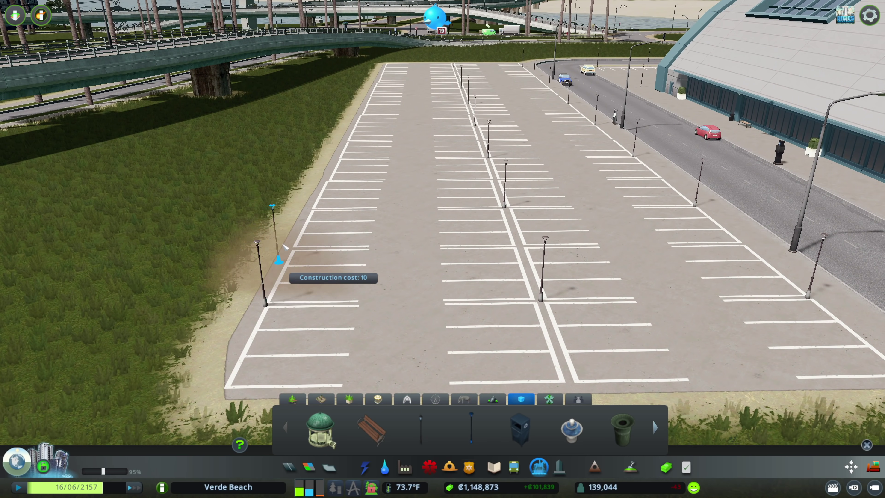
pyautogui.click(313, 209)
pyautogui.press('w')
pyautogui.press('w')
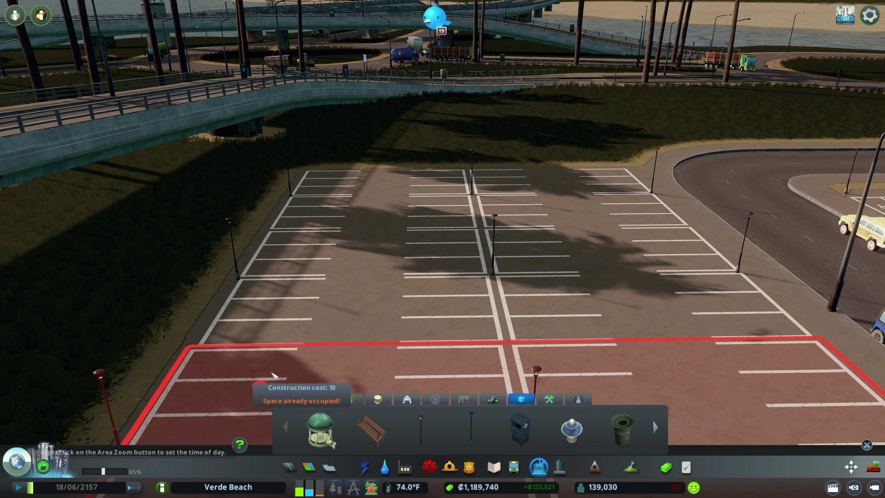
# Set the time of day to night and inspect the lighting across the whole parking area.
pyautogui.rightClick(15, 457)
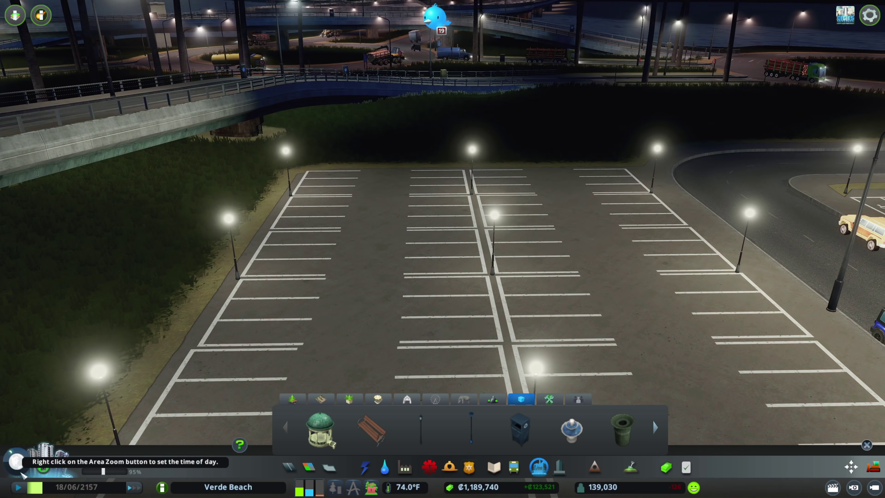
pyautogui.moveTo(279, 360); pyautogui.dragTo(480, 259, button='middle')
pyautogui.scroll(-2, 480, 259)
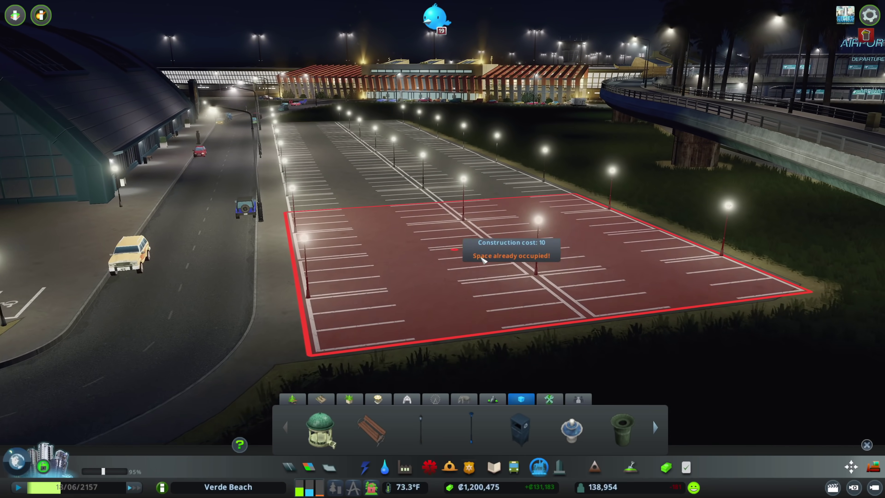
pyautogui.press('Escape')
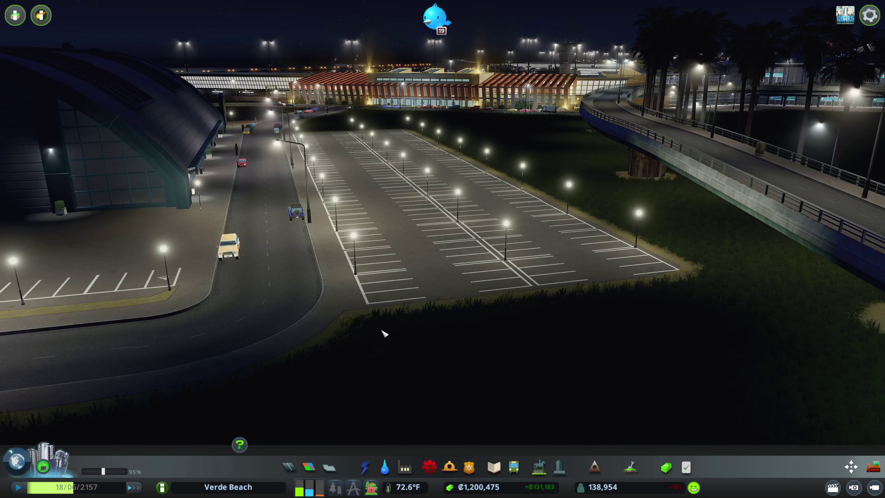
# Upgrade the road between the parking lots and the museum hall to the two-lane road with trees.
pyautogui.scroll(-2, 383, 340)
pyautogui.scroll(-3, 385, 342)
pyautogui.moveTo(292, 381); pyautogui.dragTo(225, 238, button='middle')
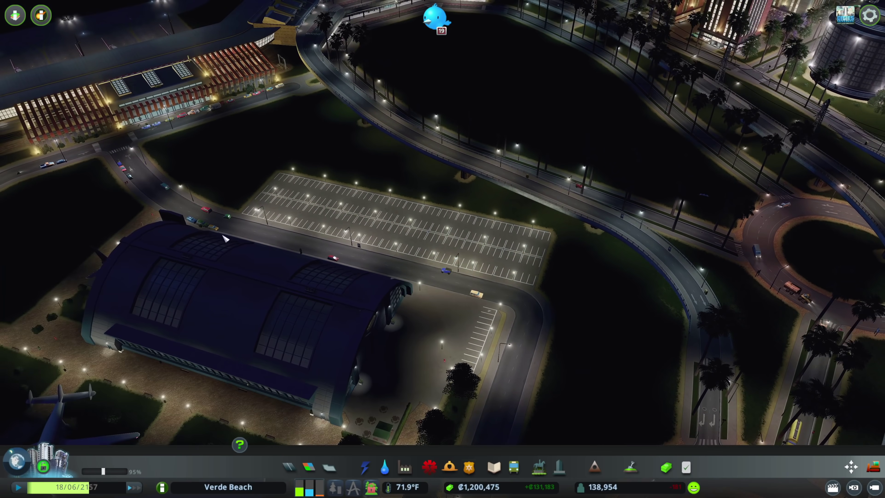
pyautogui.click(288, 466)
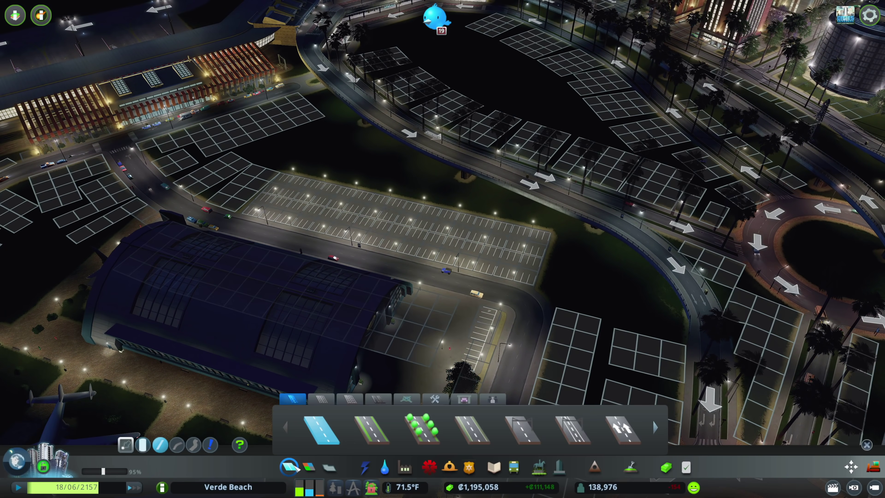
pyautogui.click(421, 428)
pyautogui.click(211, 444)
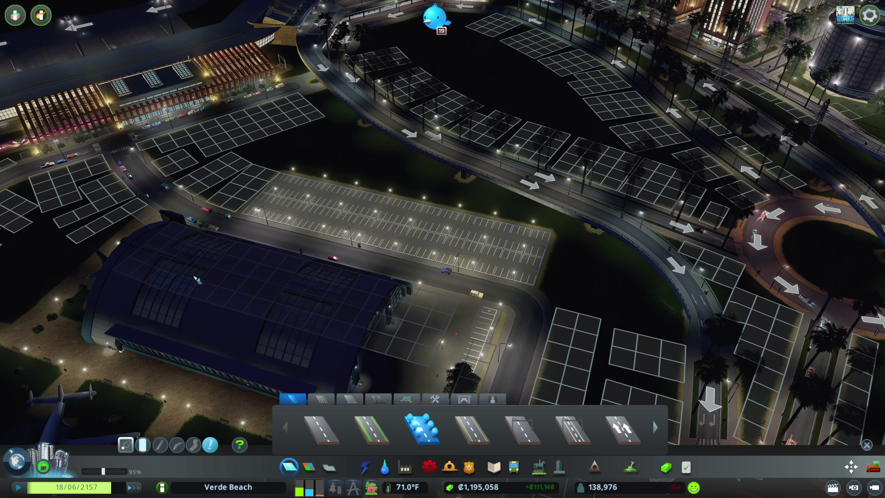
pyautogui.moveTo(144, 164)
pyautogui.mouseDown()
pyautogui.moveTo(362, 249)
pyautogui.moveTo(476, 282)
pyautogui.moveTo(475, 268)
pyautogui.moveTo(502, 277)
pyautogui.moveTo(477, 331)
pyautogui.mouseUp()
pyautogui.press('s')
pyautogui.press('a')
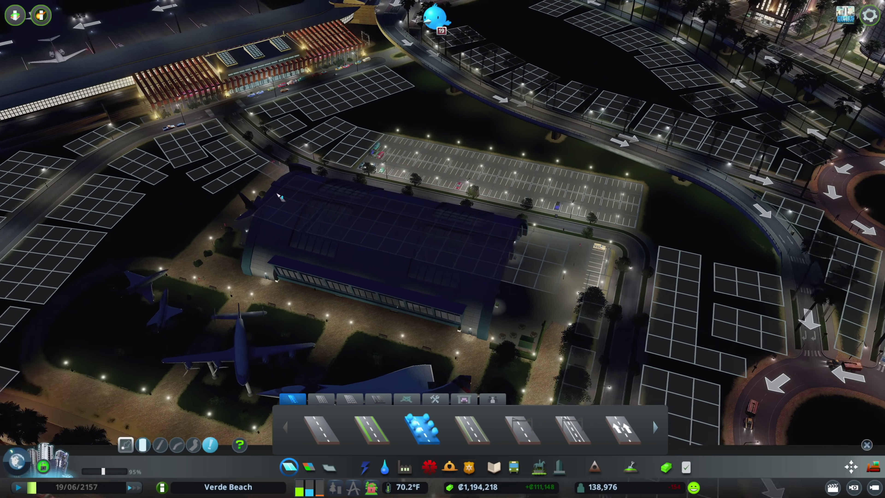
# Upgrade the road in front of the terminal and its continuation down to the main avenue to the same tree-lined road.
pyautogui.press('w')
pyautogui.click(362, 146)
pyautogui.click(263, 175)
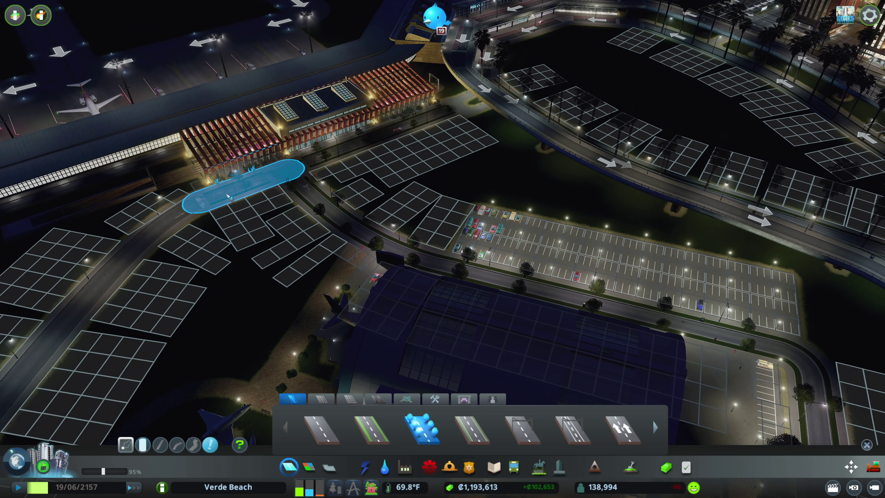
pyautogui.press('s')
pyautogui.press('a')
pyautogui.moveTo(303, 150); pyautogui.dragTo(240, 278)
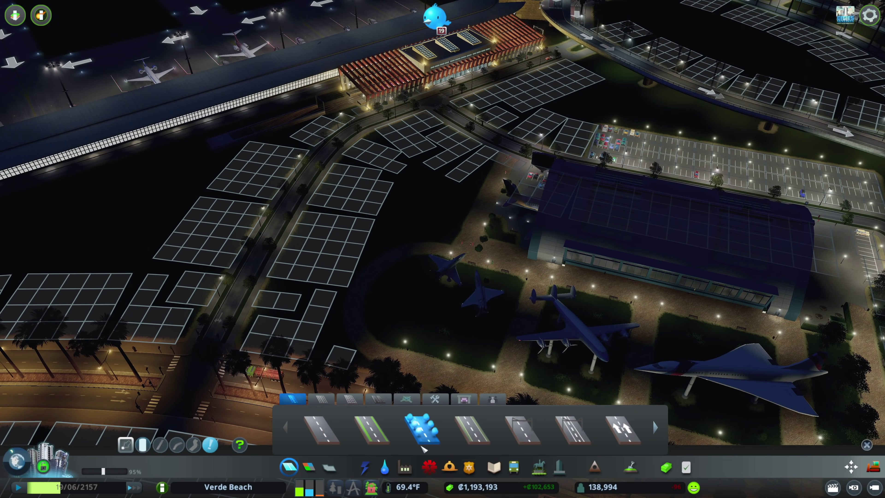
# Replace the trees along the upgraded roads around the parking lots and museum with palm trees.
pyautogui.click(625, 468)
pyautogui.click(388, 401)
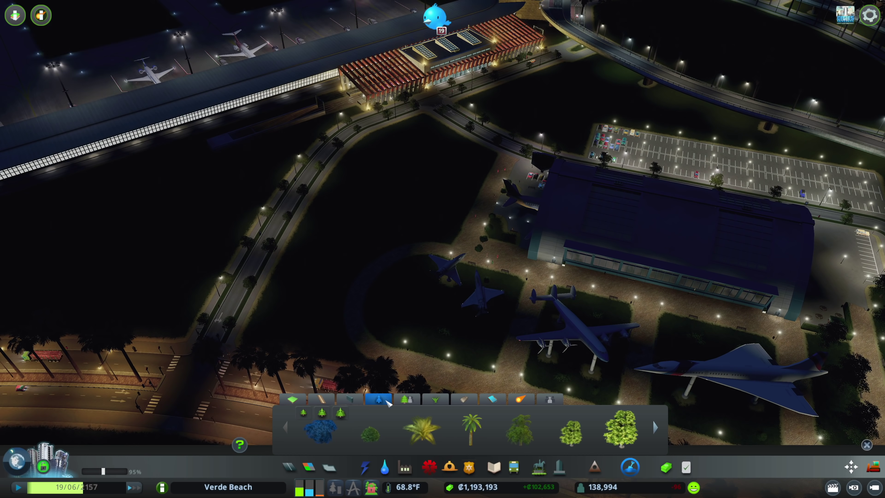
pyautogui.click(414, 401)
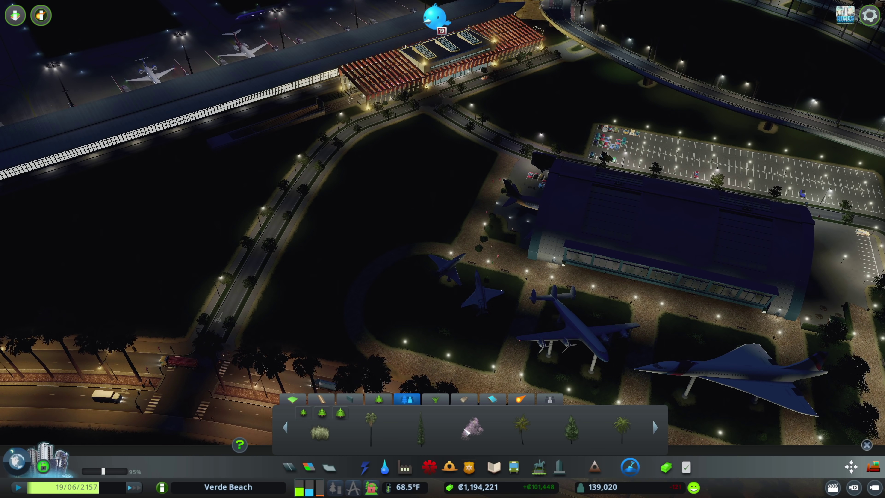
pyautogui.moveTo(223, 296)
pyautogui.mouseDown()
pyautogui.moveTo(298, 239)
pyautogui.moveTo(472, 147)
pyautogui.moveTo(782, 202)
pyautogui.mouseUp()
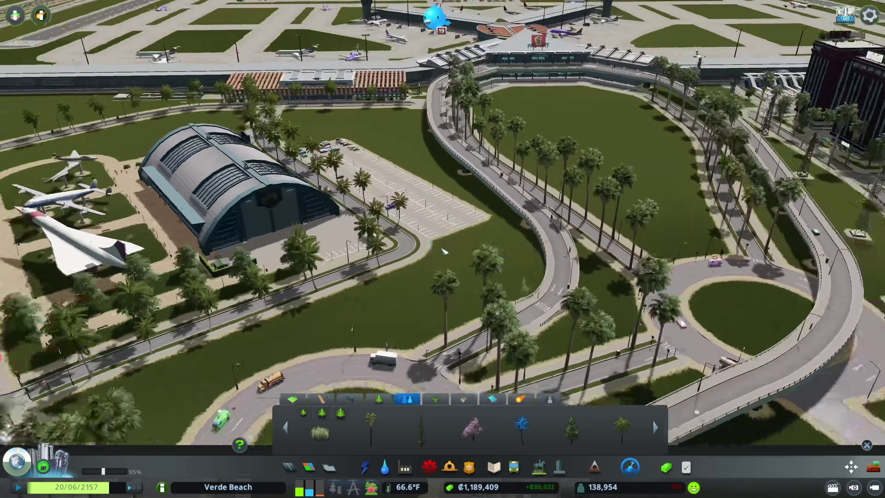
pyautogui.scroll(-5, 443, 223)
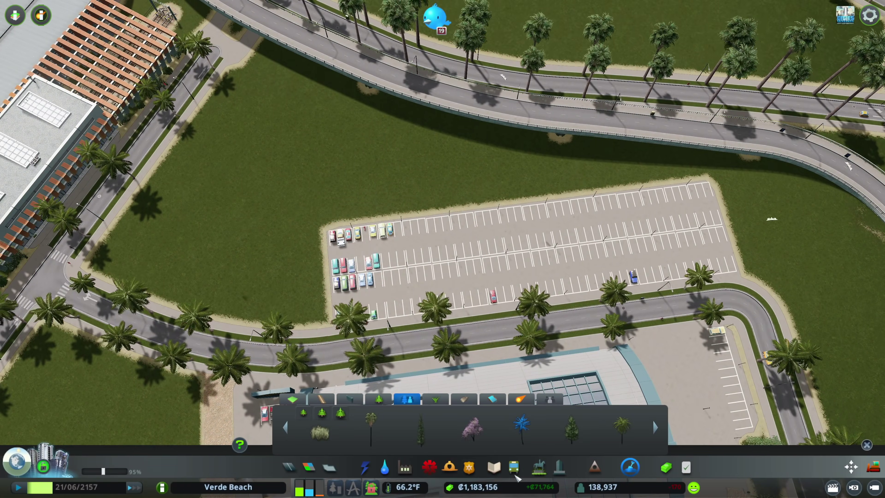
# Extend the dead-end road past the office building with a two-lane tree-lined road towards the seawall, then turn it parallel to the wall.
pyautogui.click(289, 466)
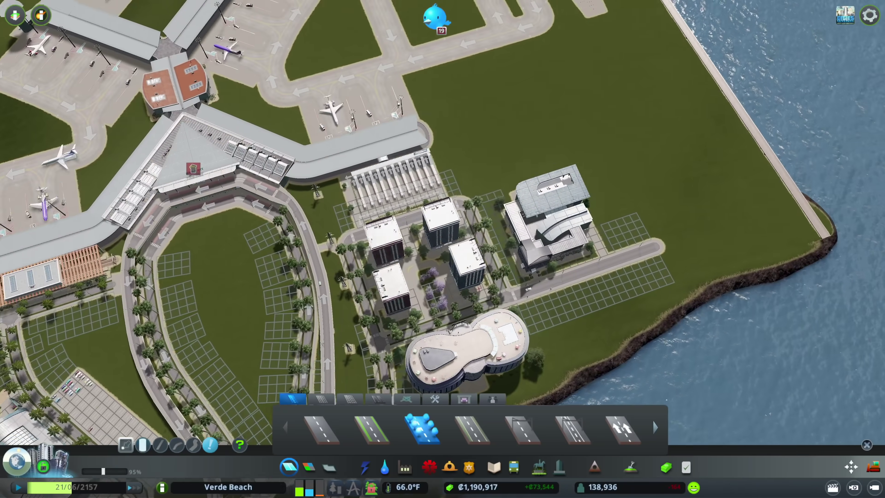
pyautogui.press('d')
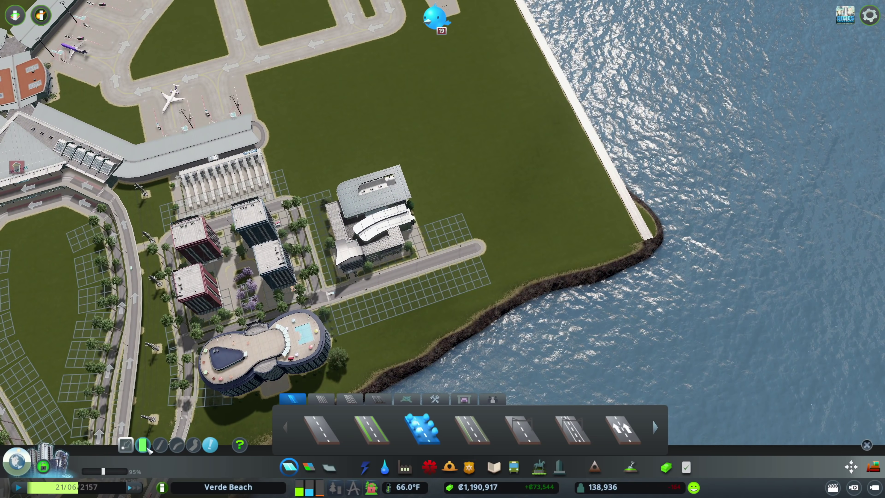
pyautogui.press('e')
pyautogui.scroll(3, 436, 239)
pyautogui.click(354, 239)
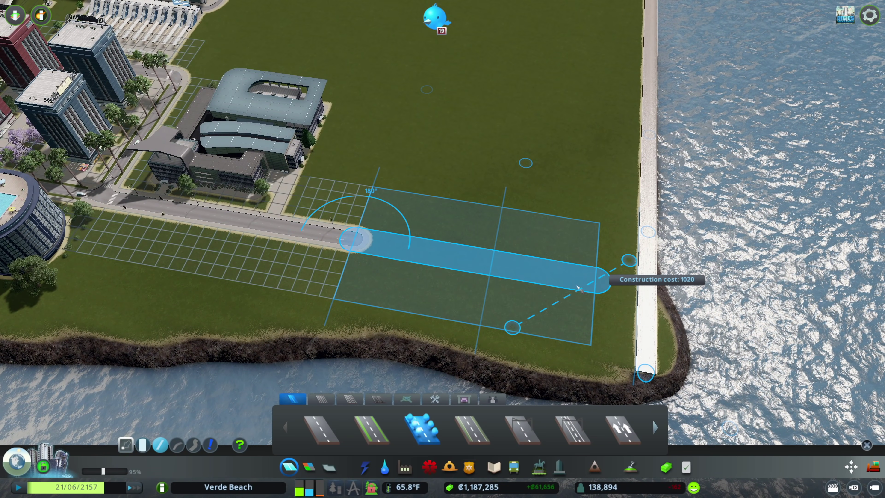
pyautogui.click(573, 286)
pyautogui.click(592, 109)
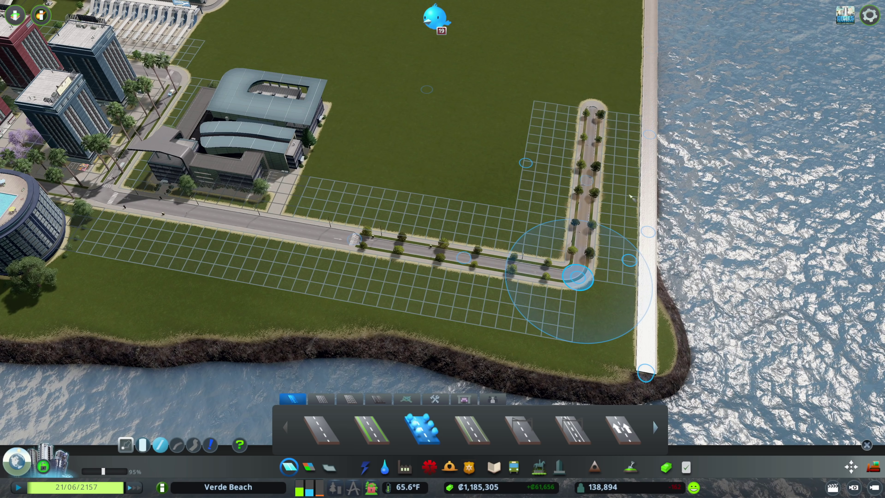
# Place four custom airport parking lots side by side along the inland side of the new tree-lined road.
pyautogui.click(539, 467)
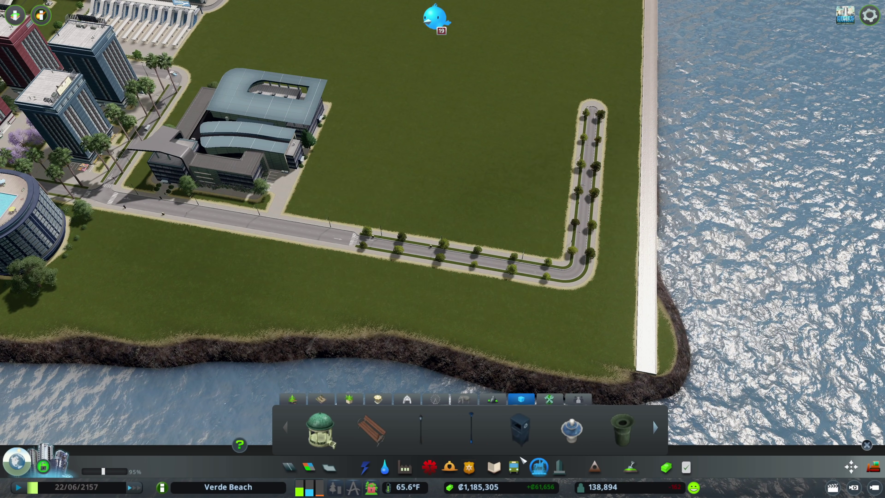
pyautogui.click(293, 399)
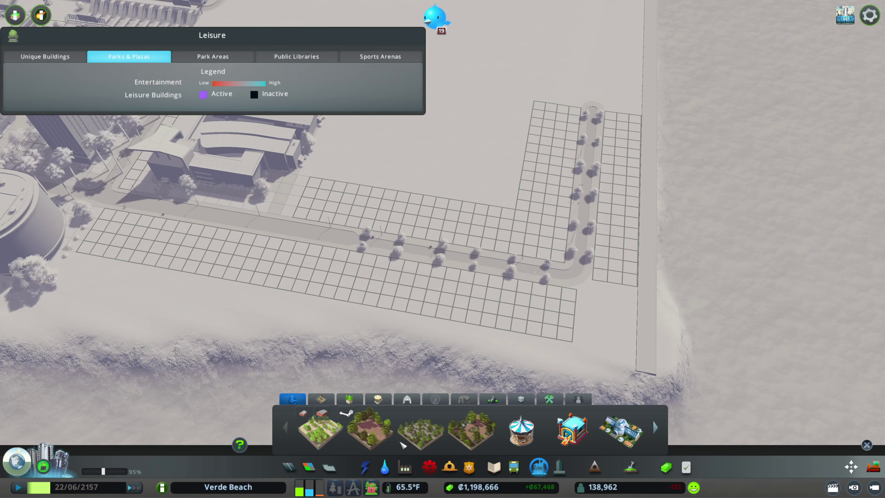
pyautogui.click(623, 424)
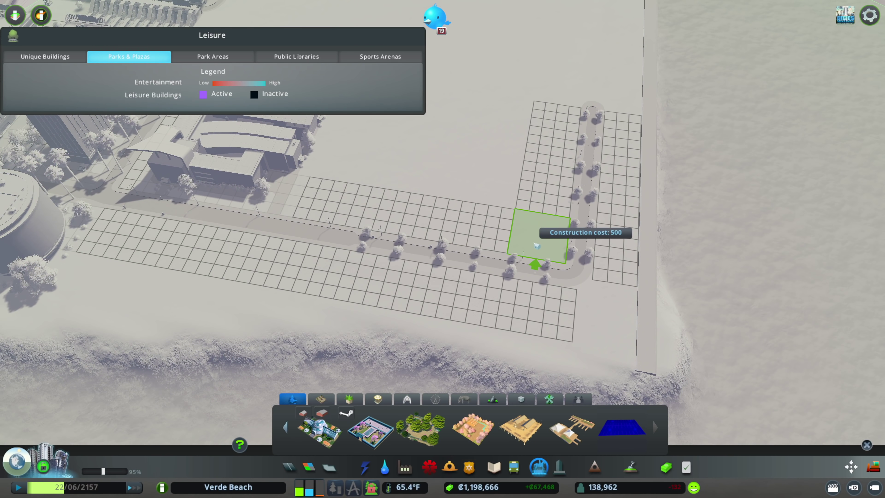
pyautogui.click(536, 237)
pyautogui.click(484, 230)
pyautogui.click(430, 223)
pyautogui.click(375, 212)
# Upgrade part of the road beside the office building to tree-lined and branch a tree-lined side road inland between the building and parking lots.
pyautogui.click(288, 466)
pyautogui.click(289, 225)
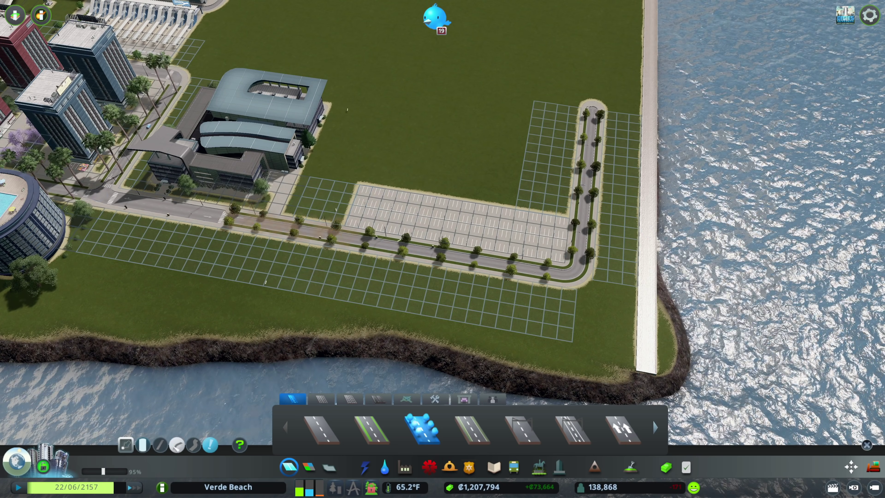
pyautogui.click(331, 230)
pyautogui.click(366, 131)
pyautogui.click(394, 62)
pyautogui.rightClick(394, 61)
# Connect the seawall road and the new side road with a straight tree-lined road behind the parking lots.
pyautogui.click(585, 168)
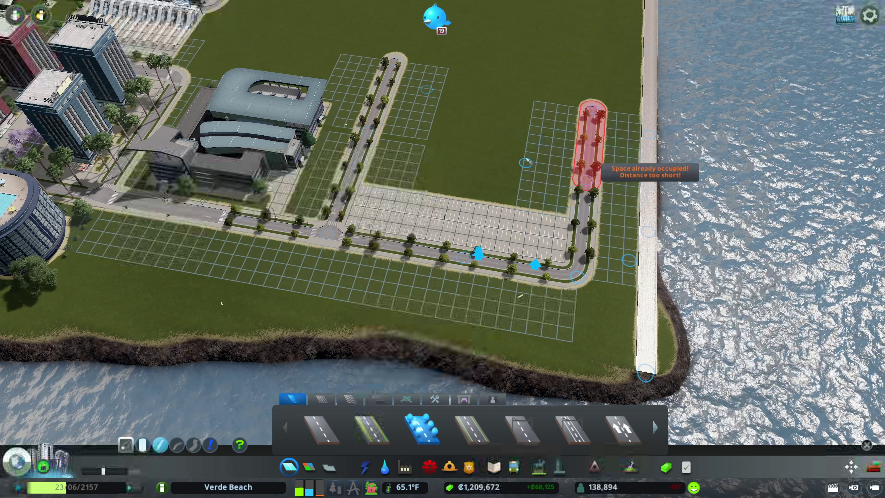
pyautogui.click(366, 137)
pyautogui.rightClick(365, 137)
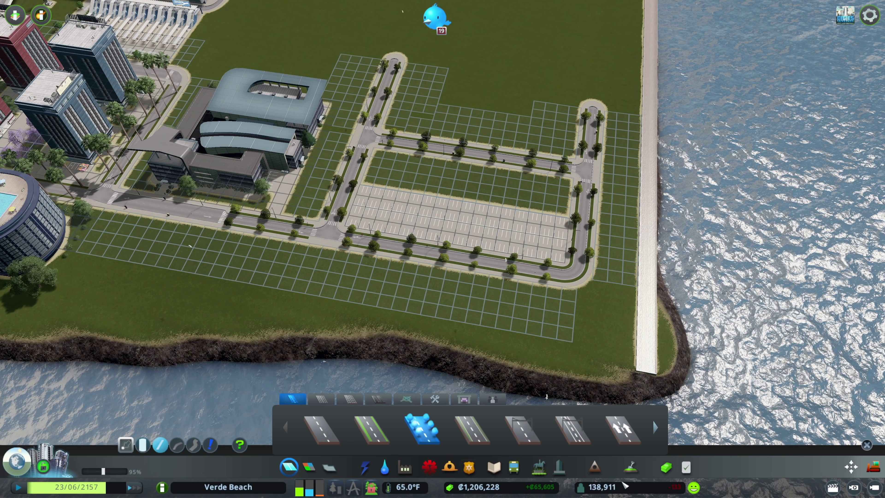
# Fill the remaining grass inside the road loop with a second row of airport parking lots.
pyautogui.click(630, 467)
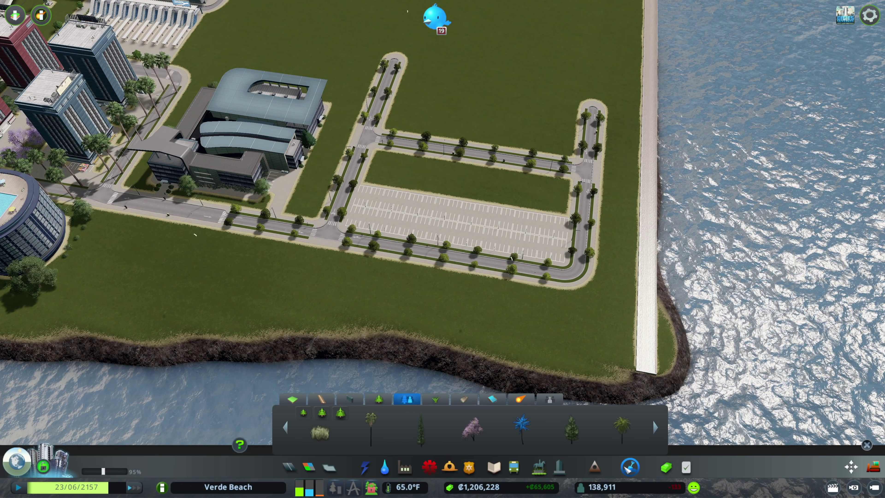
pyautogui.click(539, 468)
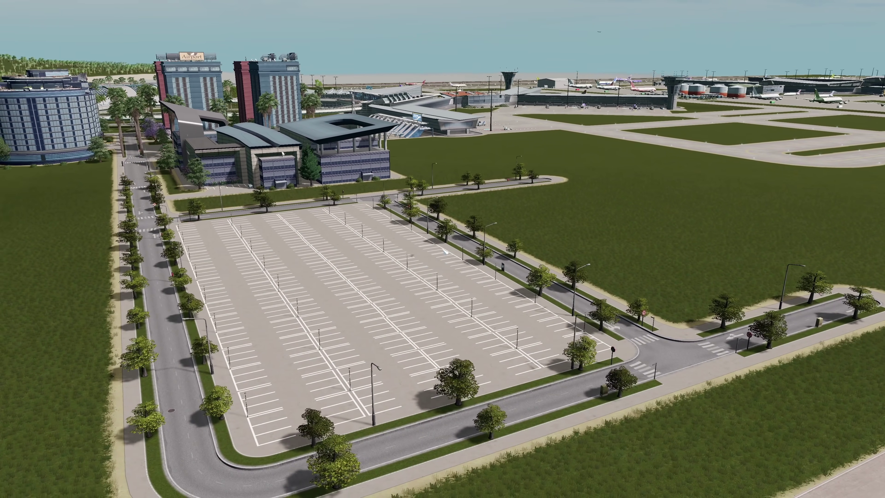
pyautogui.scroll(-3, 443, 250)
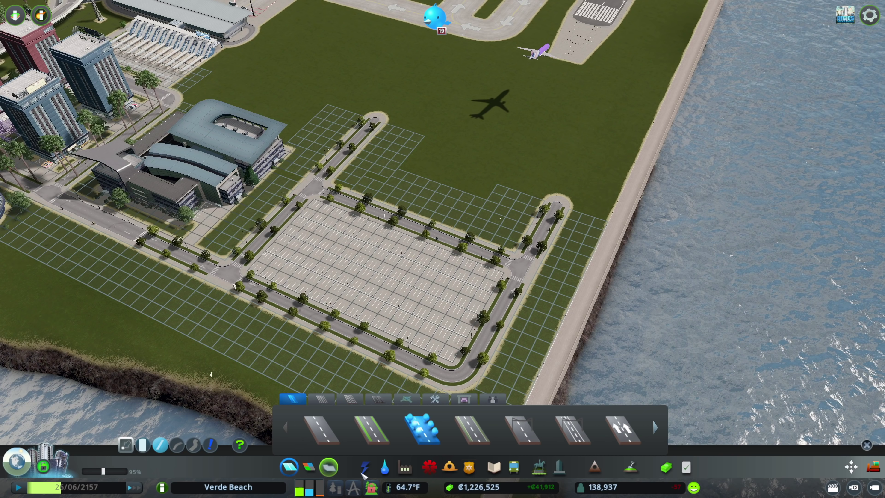
# Upgrade the remaining plain road in front of the office building, up to the hotel junction, to the two-lane tree-lined road.
pyautogui.click(209, 448)
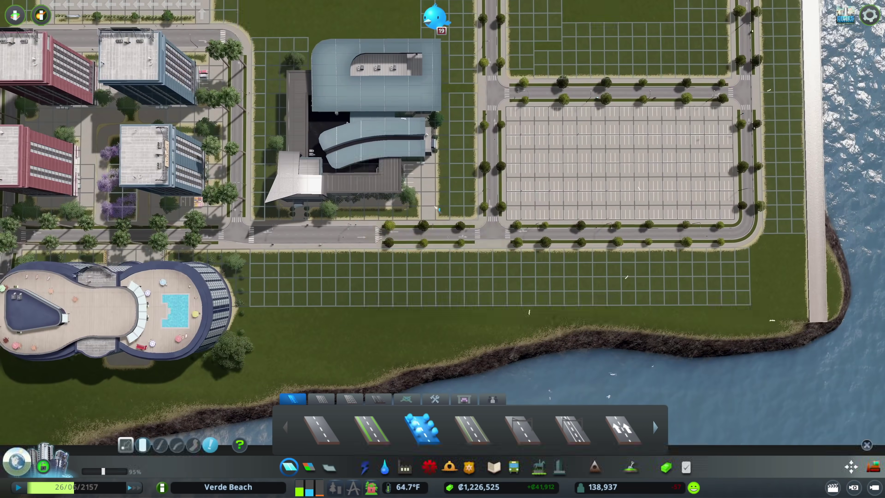
pyautogui.scroll(-2, 420, 260)
pyautogui.press('a')
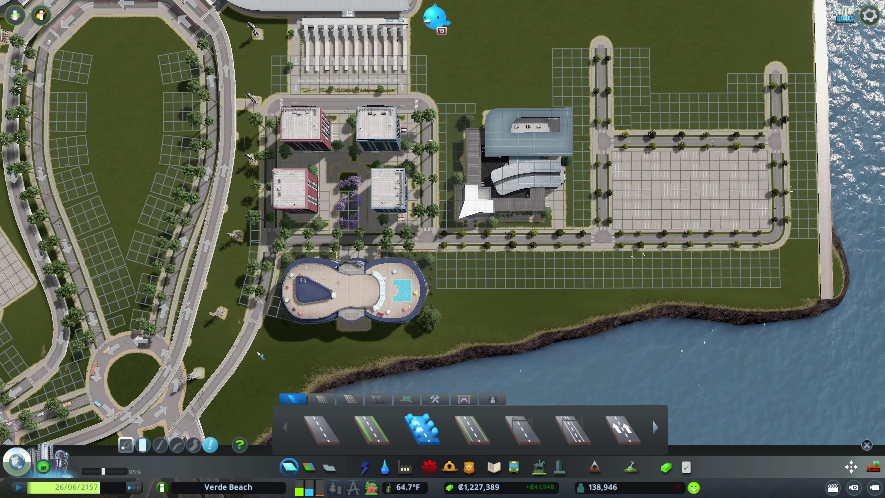
pyautogui.moveTo(249, 353); pyautogui.dragTo(256, 265, button='middle')
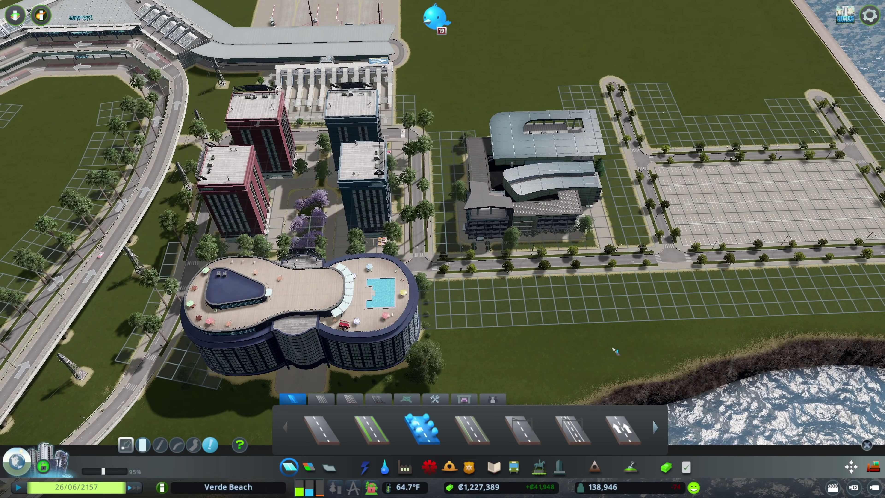
pyautogui.scroll(3, 442, 223)
pyautogui.moveTo(544, 348); pyautogui.dragTo(532, 333, button='middle')
pyautogui.press('Escape')
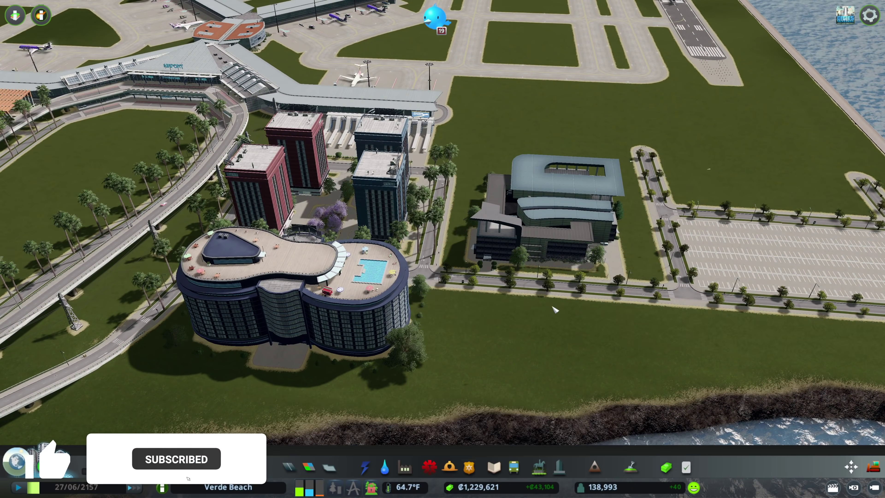